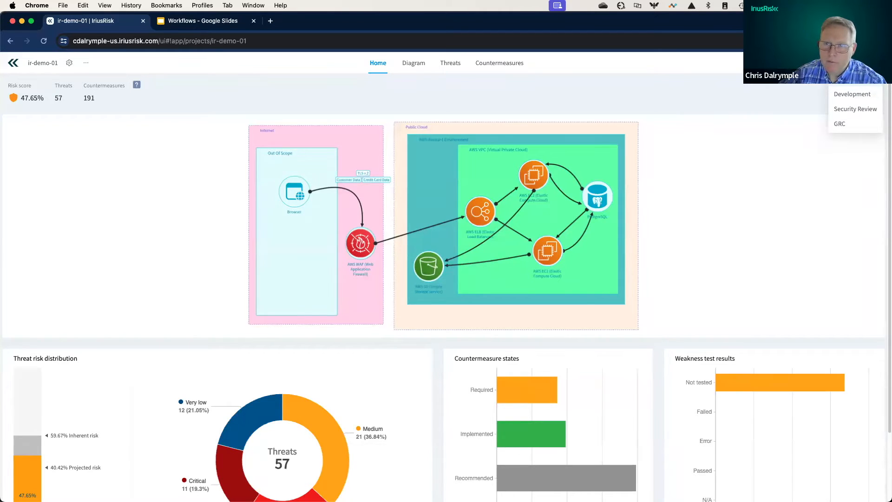
- Leave the ir-demo-01 project and open the workflow configuration
click(832, 131)
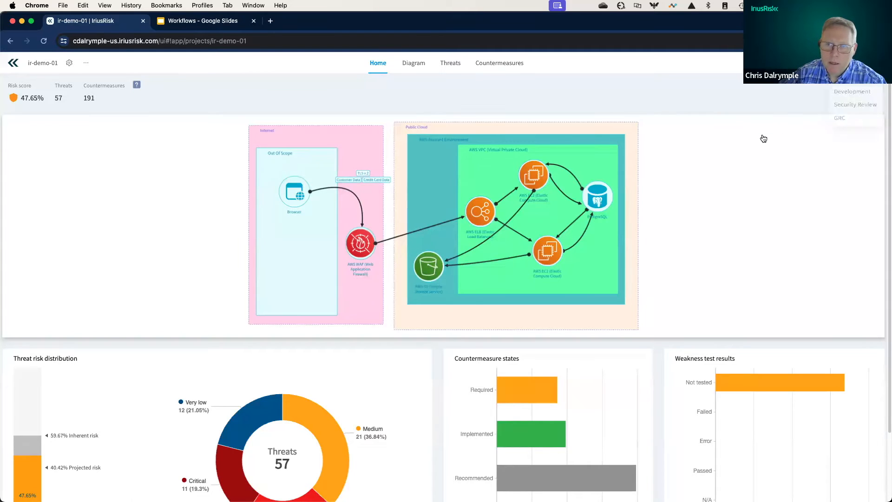
mouse_move(856, 64)
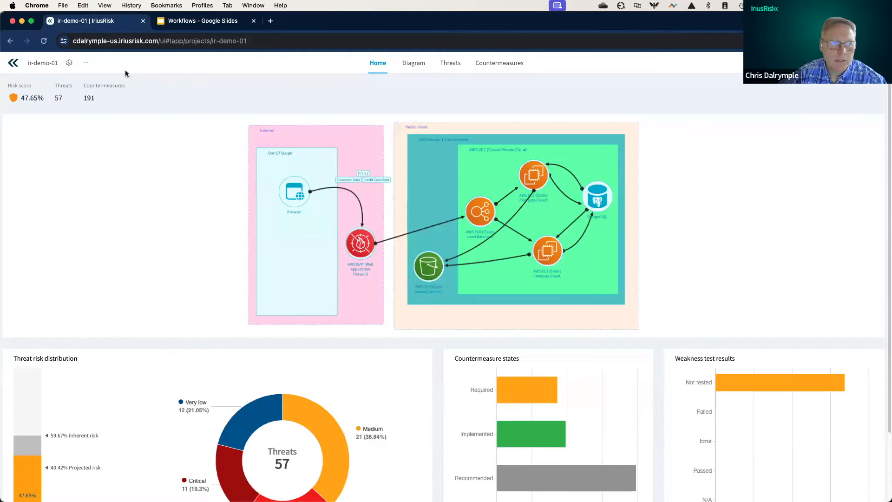
click(15, 63)
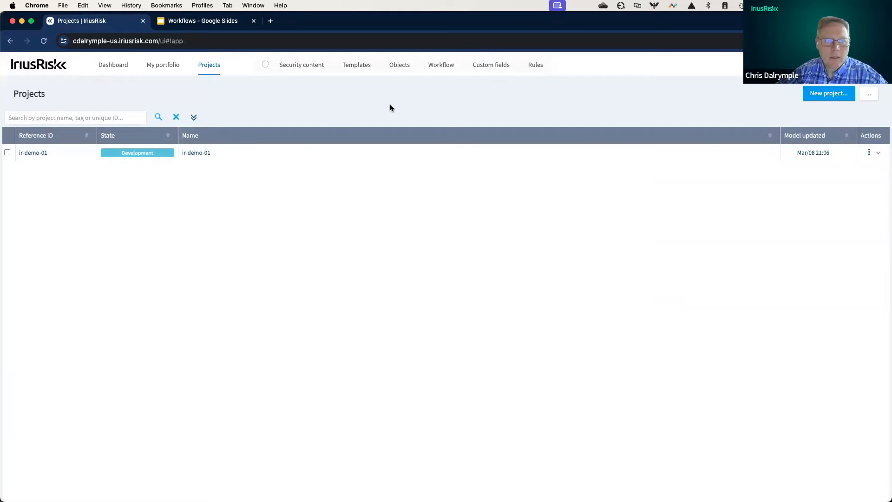
click(442, 68)
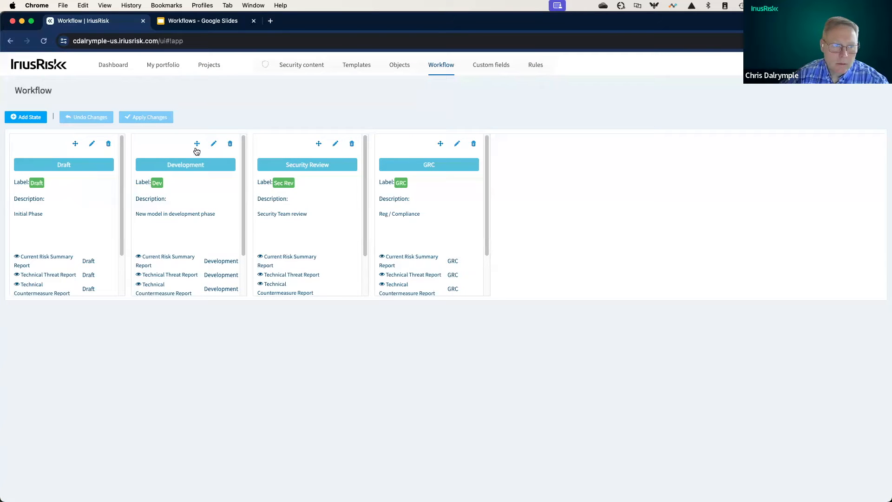
- Move the Development state ahead of Draft, and return it to its place between Draft and Security Review
drag(197, 145, 24, 147)
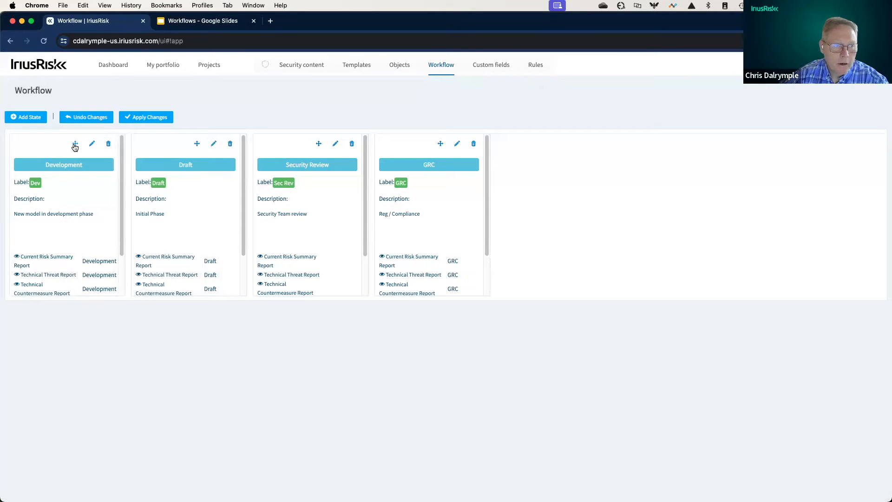
drag(75, 147, 213, 148)
drag(73, 147, 244, 138)
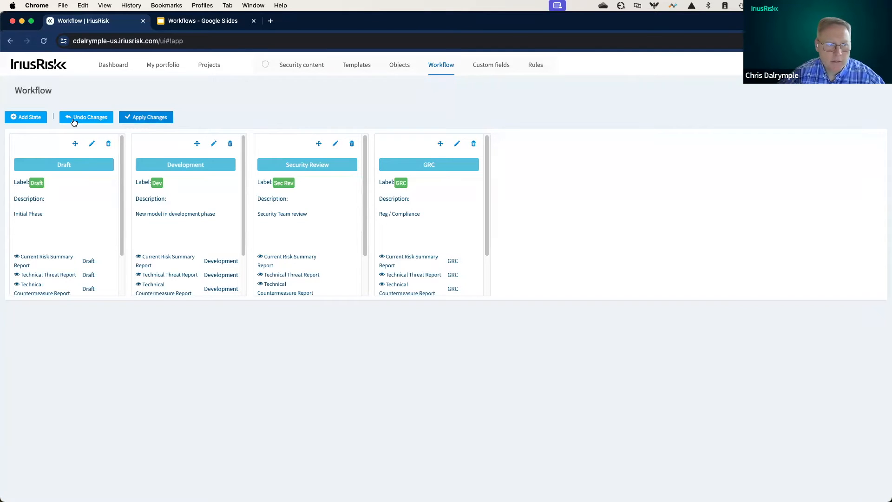
- Add a new workflow state named Final with the label Final and the description "Model is completed"
click(40, 119)
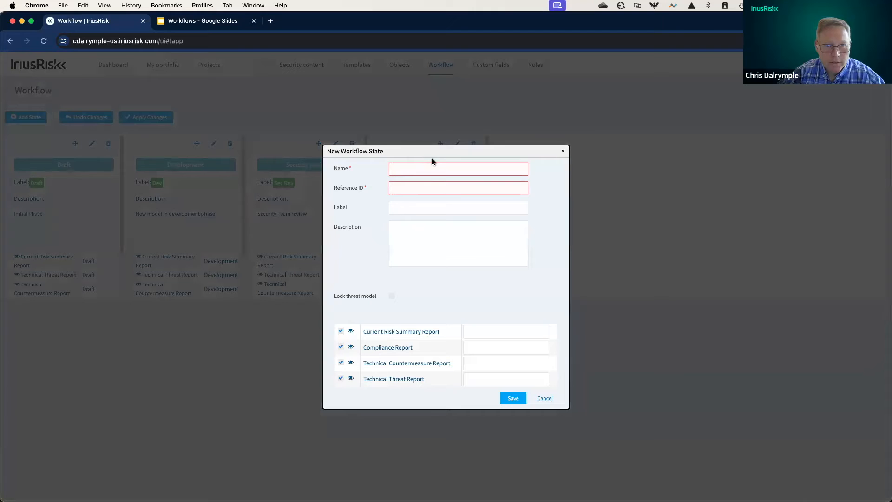
text(Final)
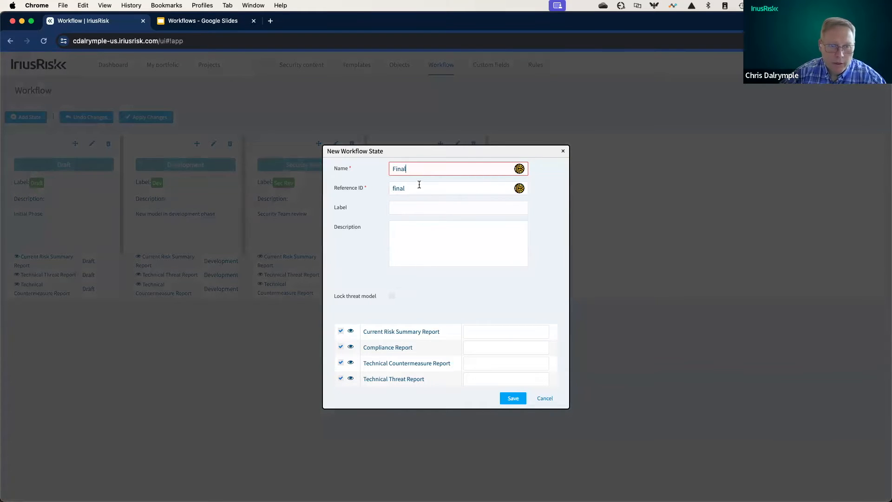
click(417, 206)
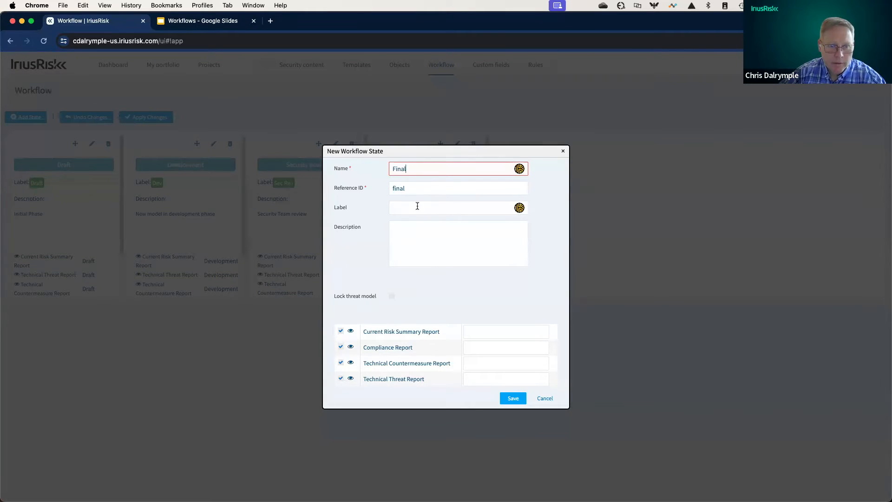
text(Final)
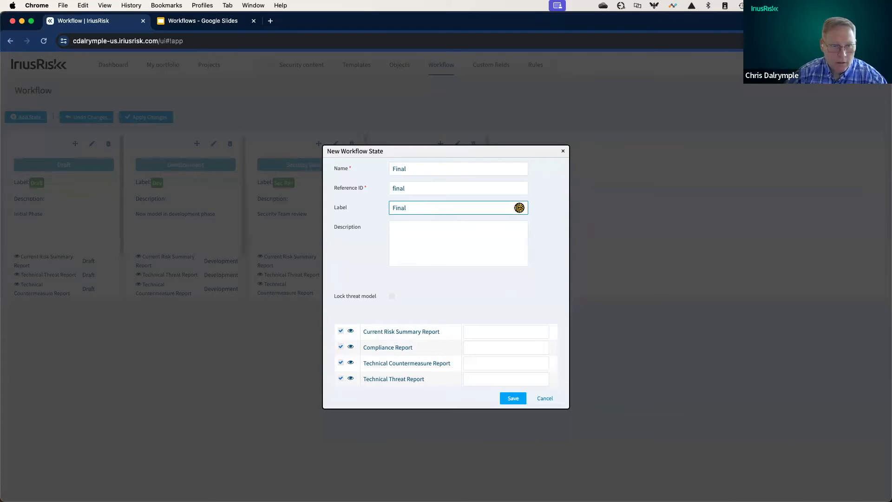
click(429, 249)
text(Model)
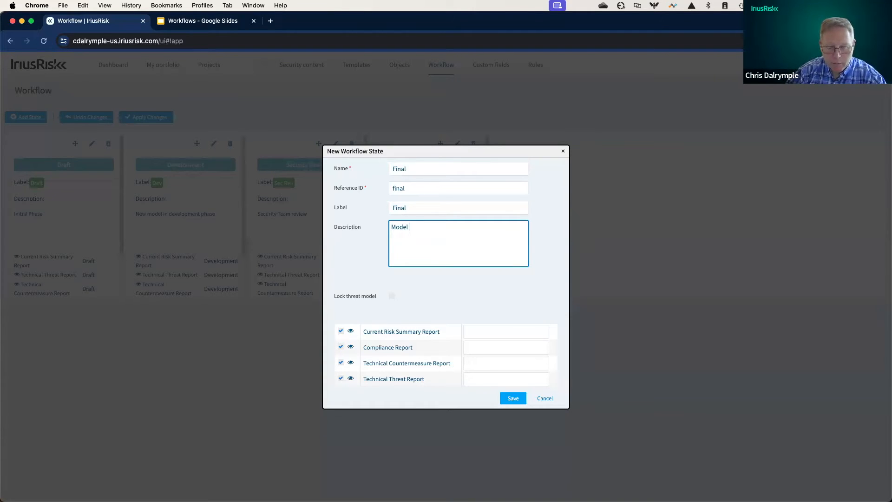
text( is complet)
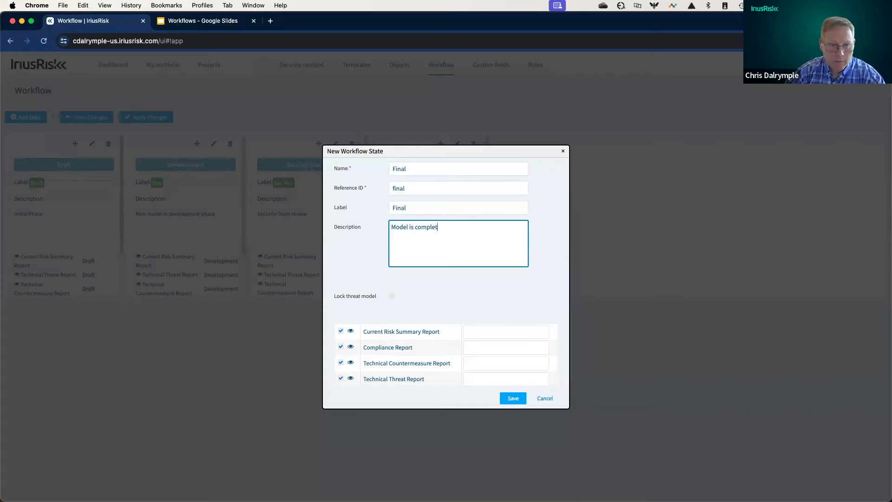
text(ed)
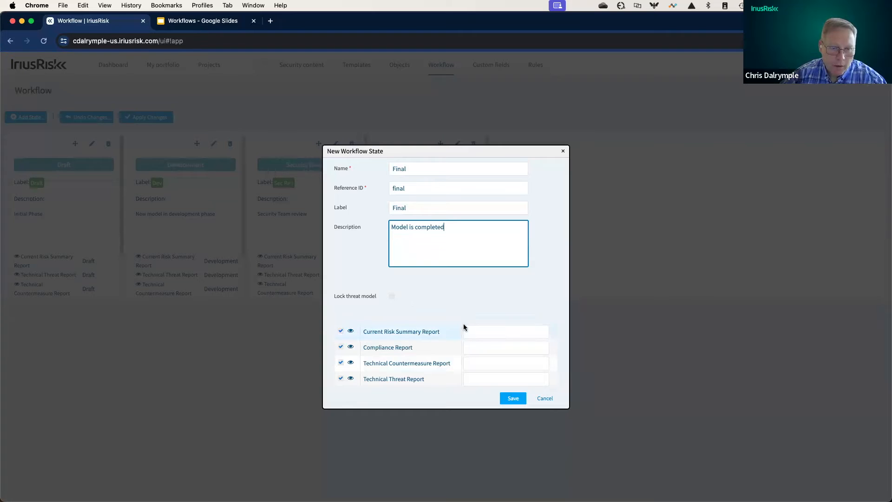
- Enable threat model locking for the Final state, save it as the last state and apply the workflow changes
click(394, 298)
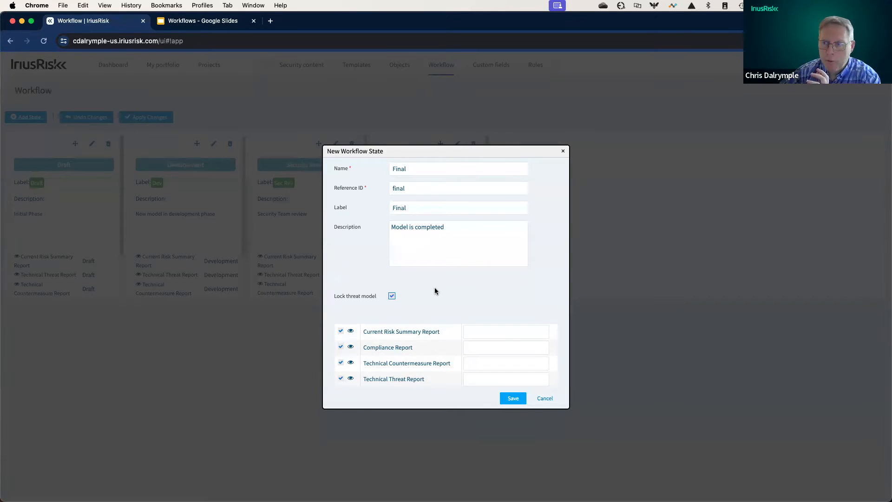
click(513, 401)
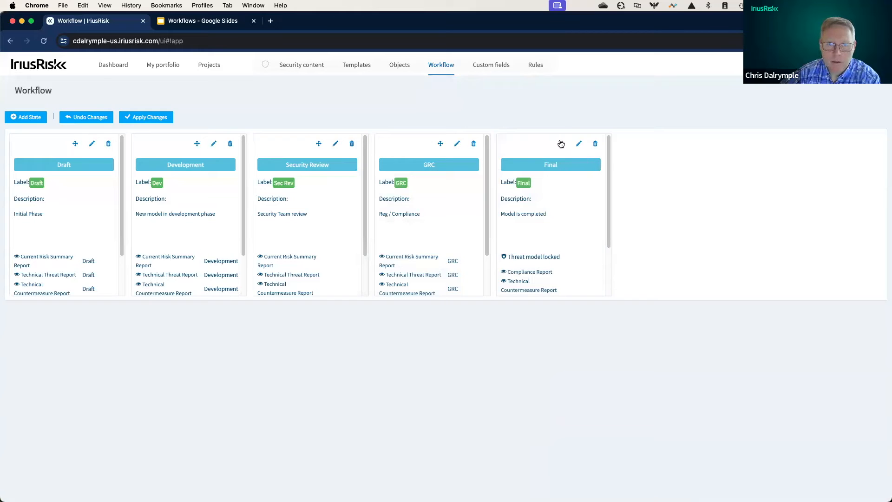
mouse_move(563, 143)
mouse_down()
mouse_move(488, 133)
mouse_move(564, 141)
mouse_up()
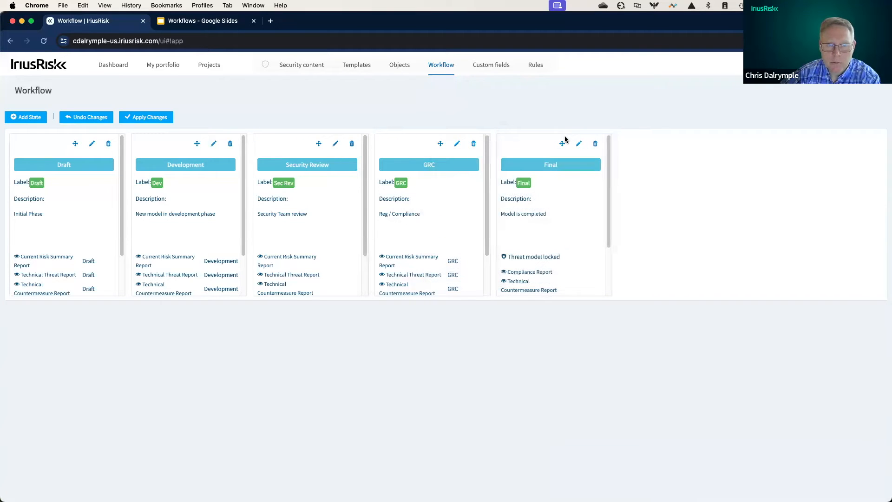
click(168, 119)
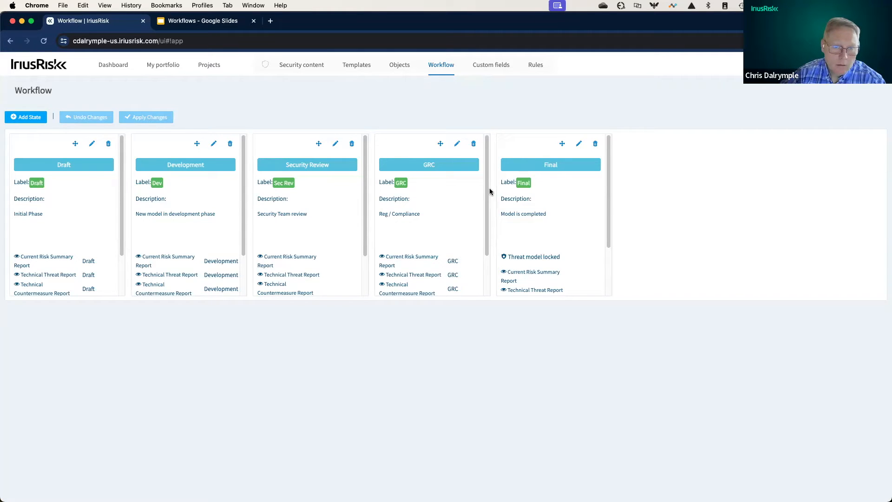
- Set the GRC state's permissions to Custom and apply the workflow changes
scroll(488, 199, down, 2)
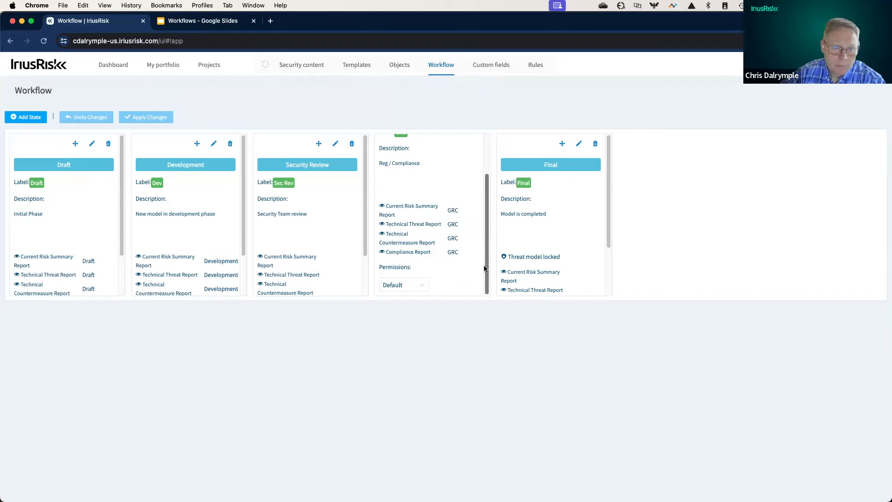
click(411, 286)
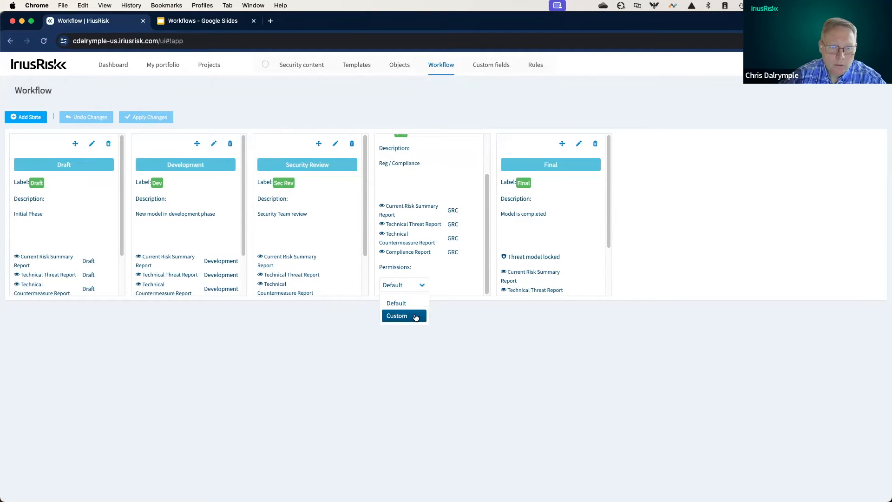
click(413, 314)
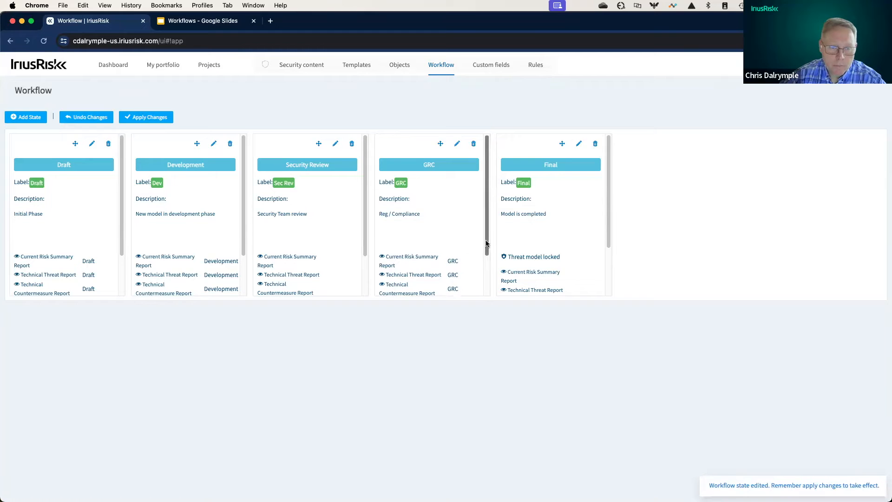
scroll(484, 244, down, 3)
scroll(477, 275, up, 3)
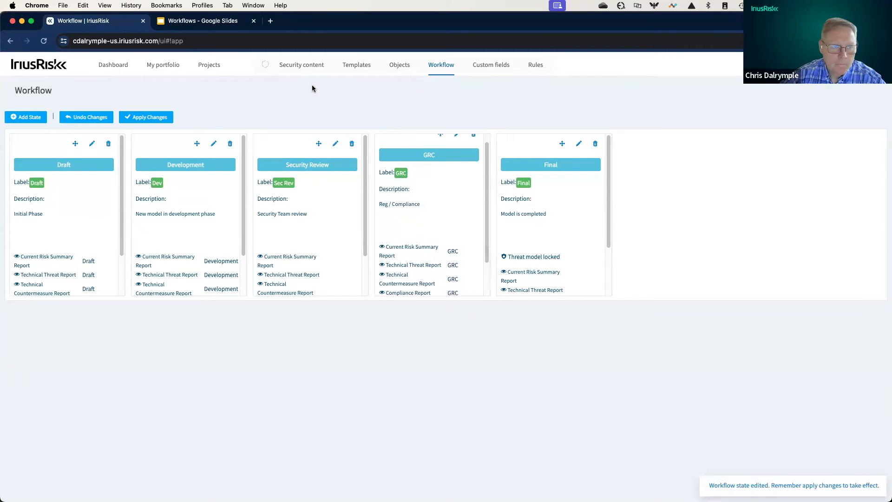
click(161, 118)
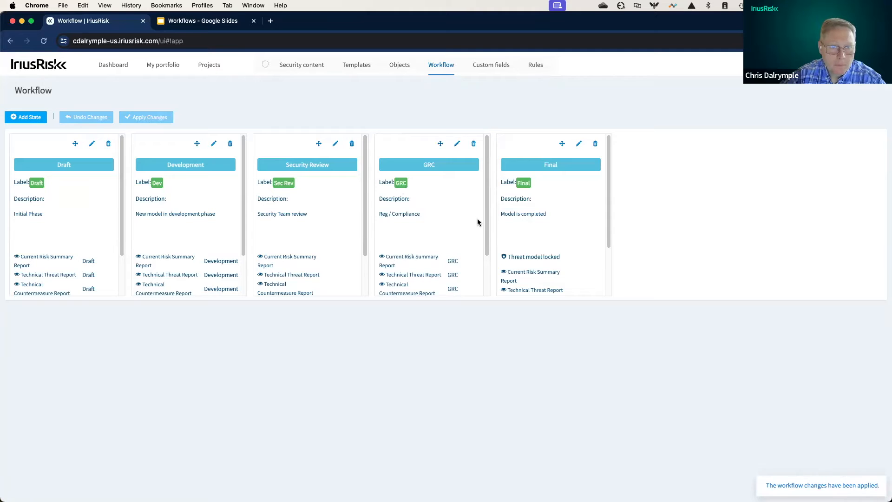
- Edit the GRC state's custom permissions, removing COUNTERMEASURE_DELETE and COUNTERMEASURE_EXPIRY_DATE_VIEW from ROLE_DEVELOPER
scroll(477, 221, down, 3)
click(440, 284)
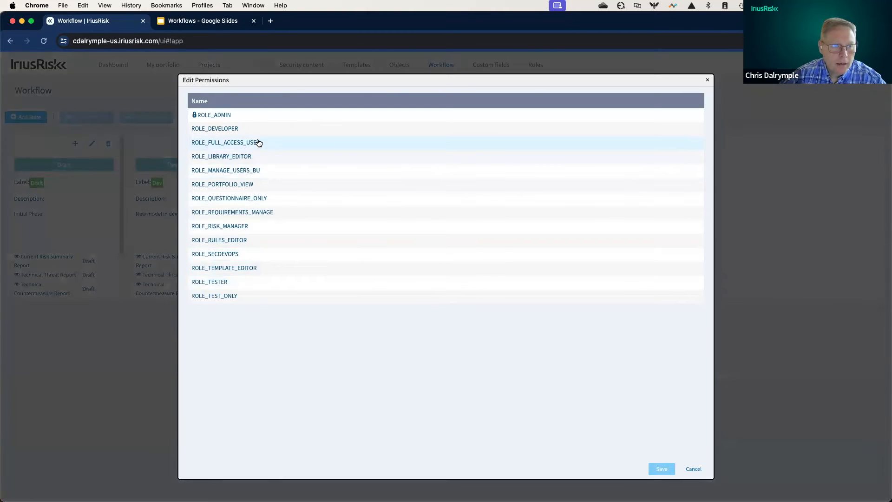
click(257, 135)
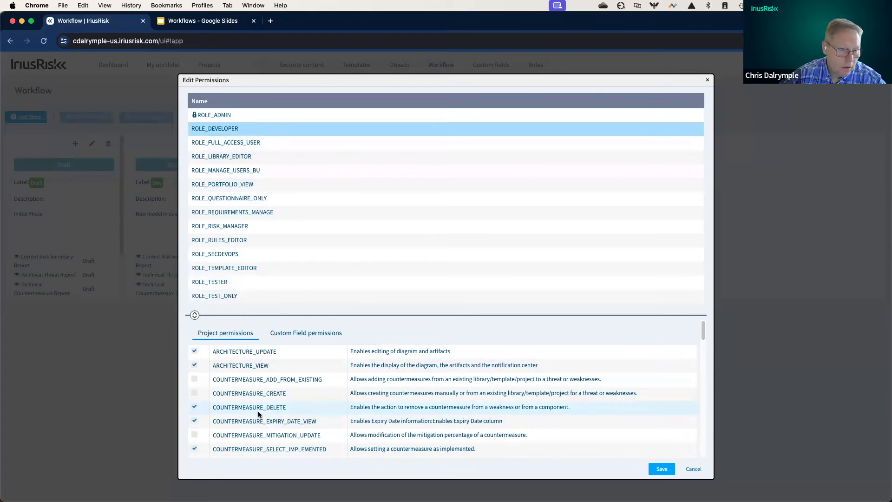
click(194, 408)
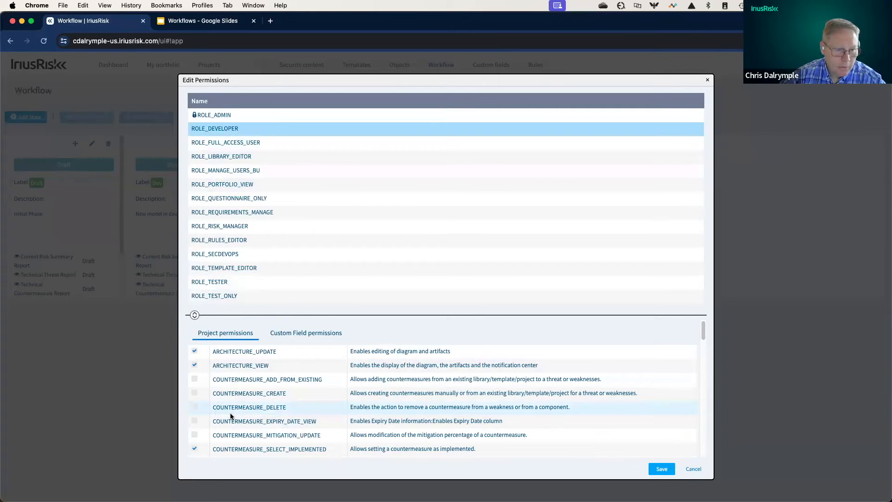
- Remove ROLE_DEVELOPER's permissions to set countermeasures as implemented, not applicable, recommended or rejected, and discard the permission edits
scroll(233, 412, down, 2)
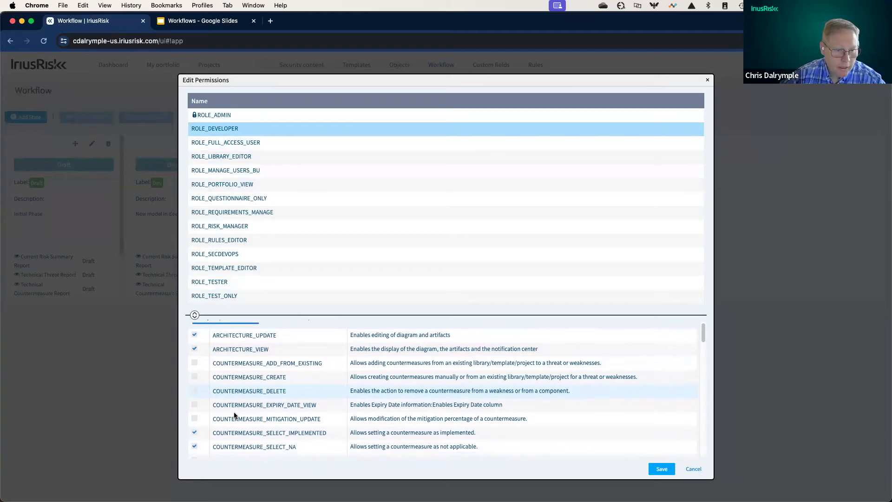
click(193, 413)
click(195, 426)
click(196, 441)
click(194, 453)
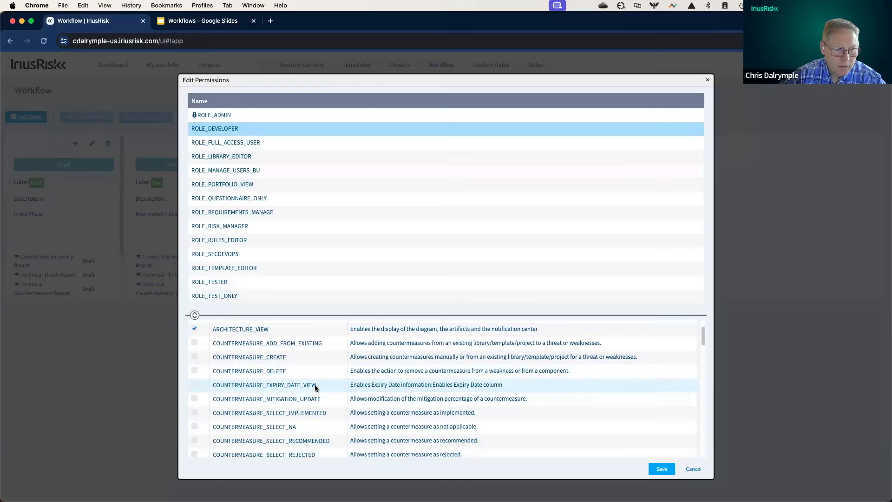
scroll(314, 384, down, 10)
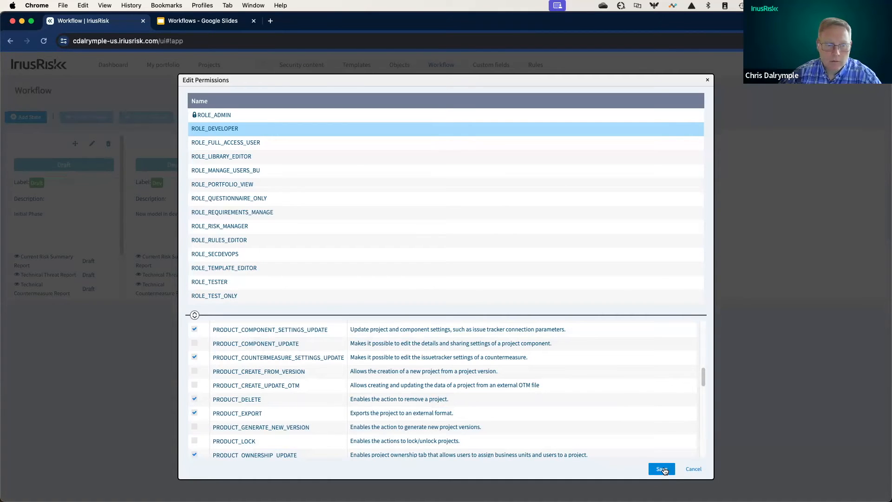
click(692, 469)
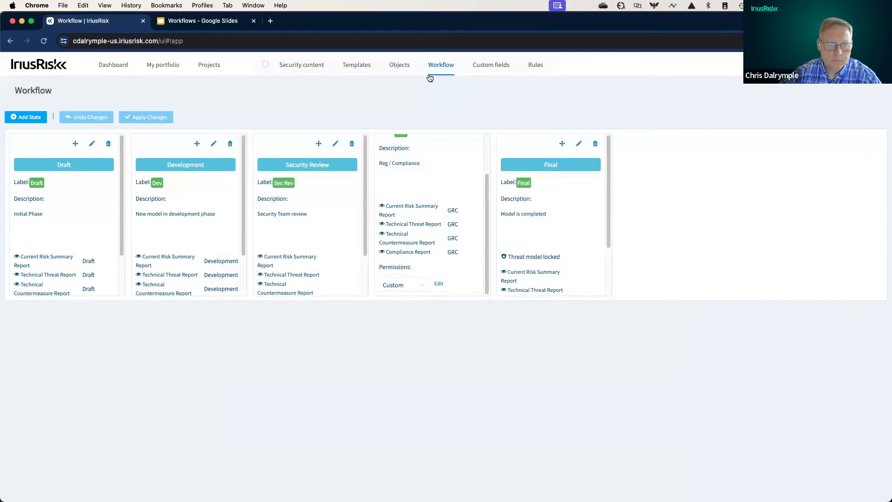
- Open the workflow rules and start a new rule named "t"
click(535, 68)
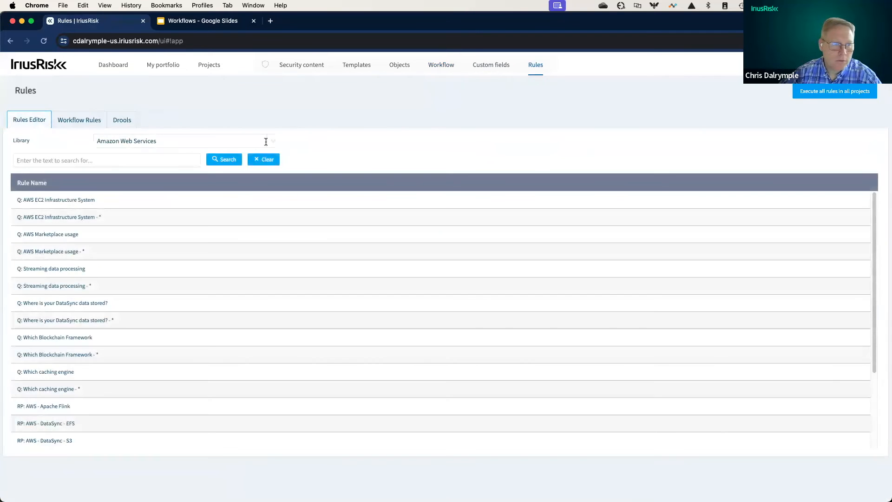
click(99, 124)
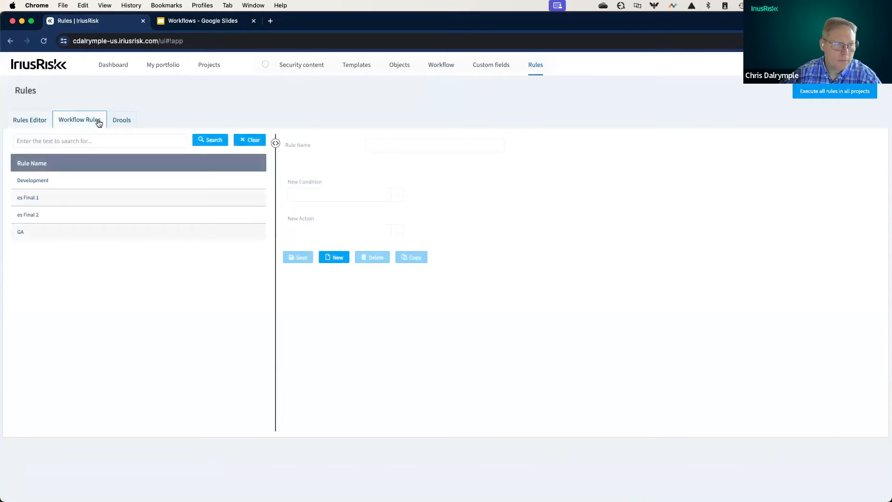
click(310, 220)
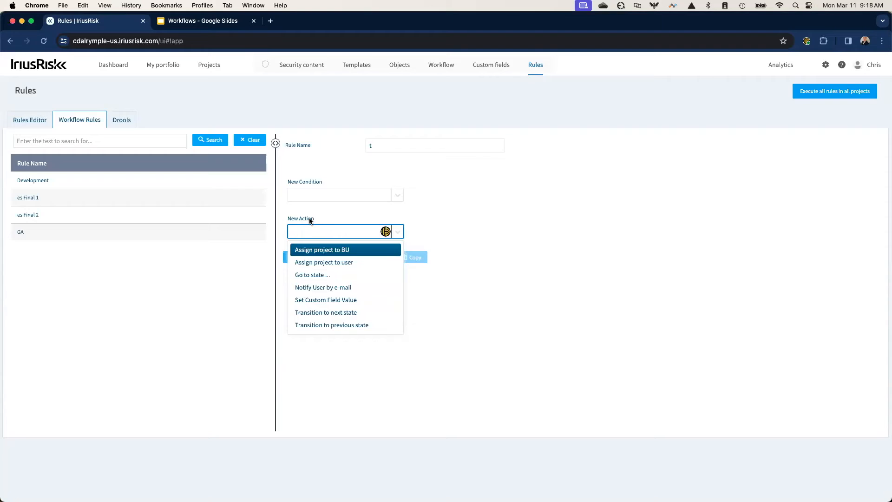
- Review the conditions and actions available for the new workflow rule
click(348, 195)
click(396, 196)
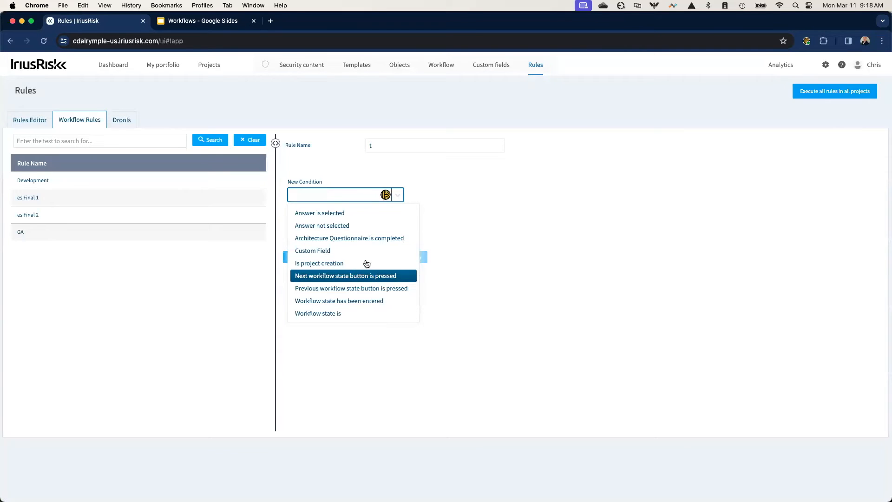
click(472, 224)
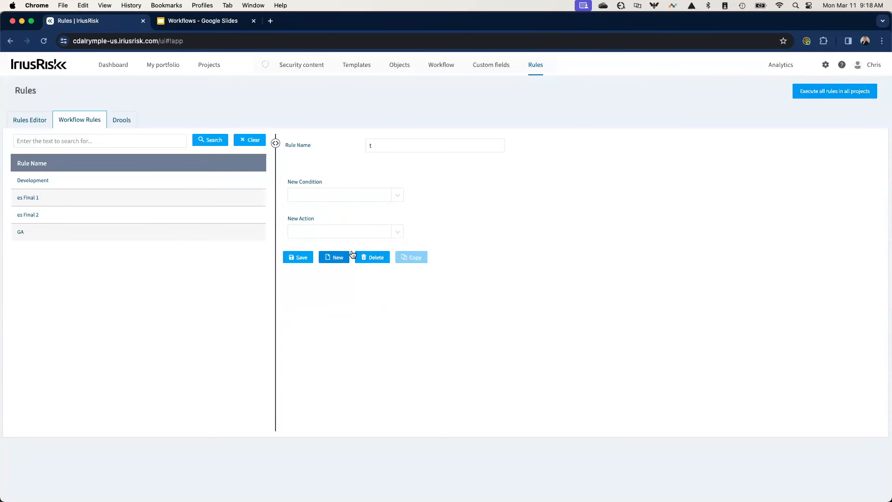
click(350, 231)
click(397, 231)
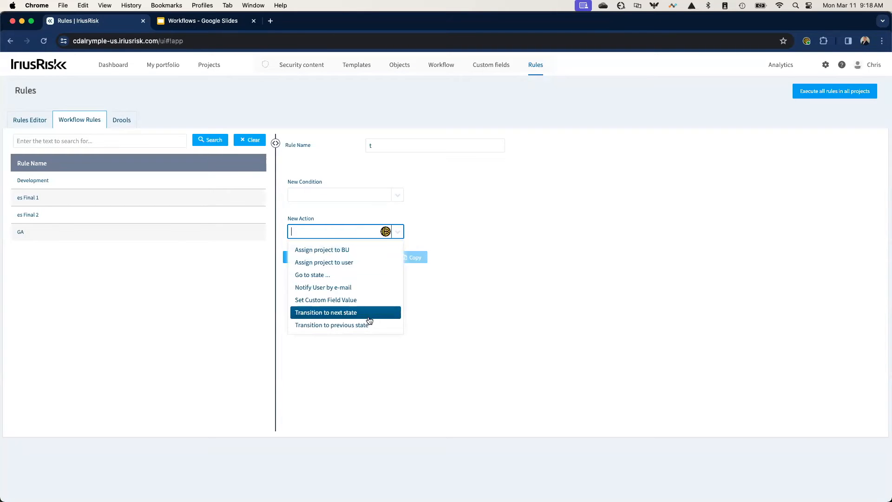
- Review the es Final 1 workflow rule and the project custom fields in the Special Field group
click(518, 353)
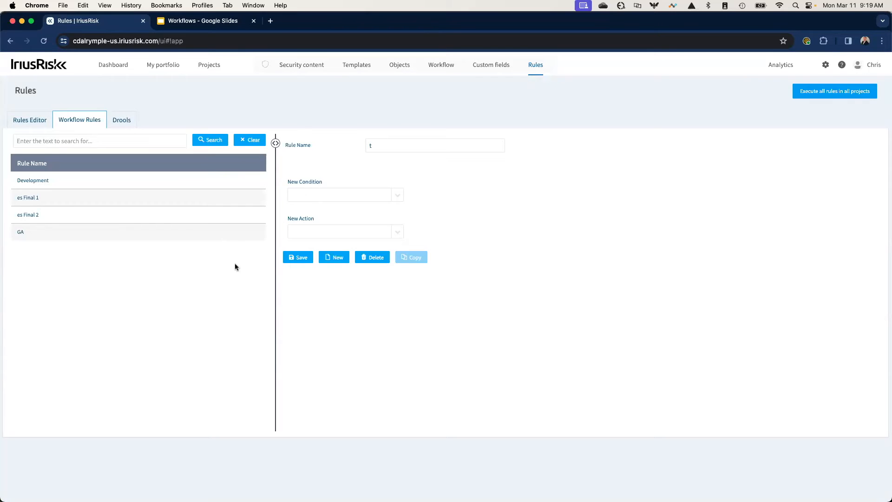
click(206, 204)
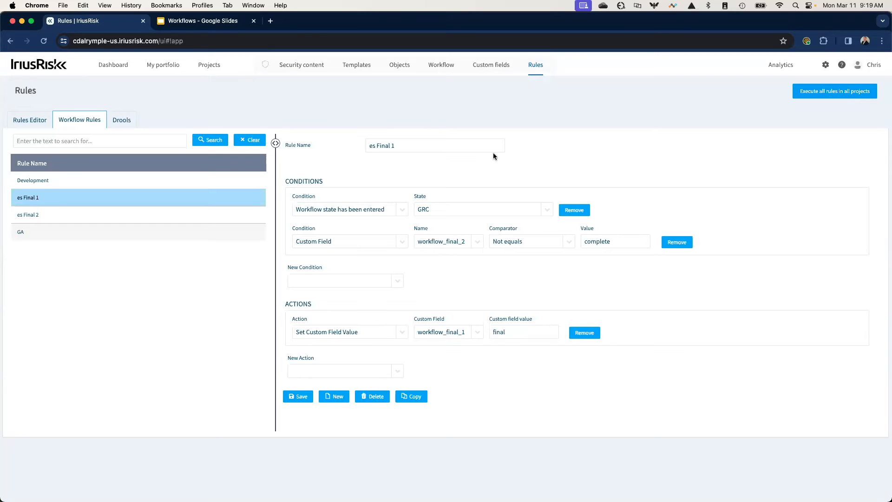
click(493, 65)
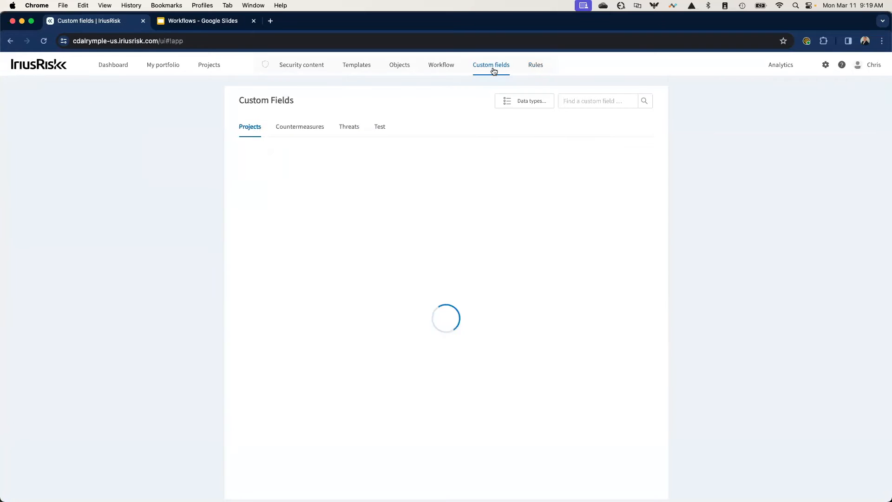
mouse_move(325, 252)
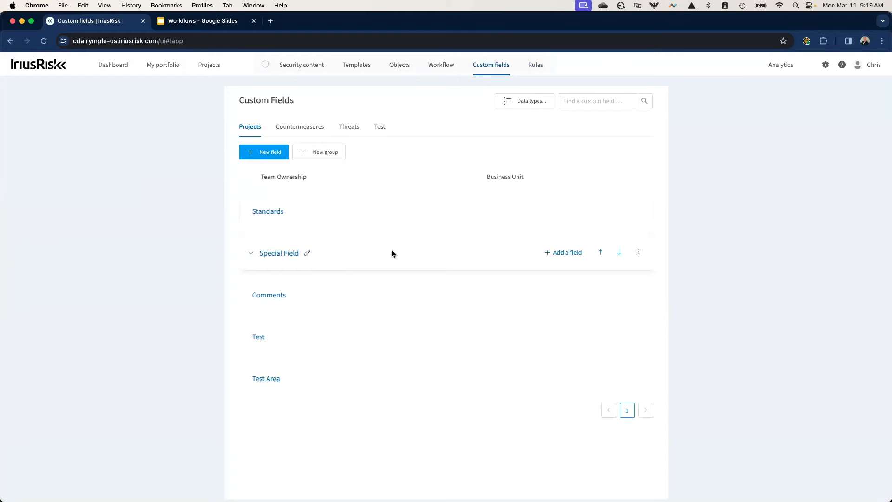
click(251, 253)
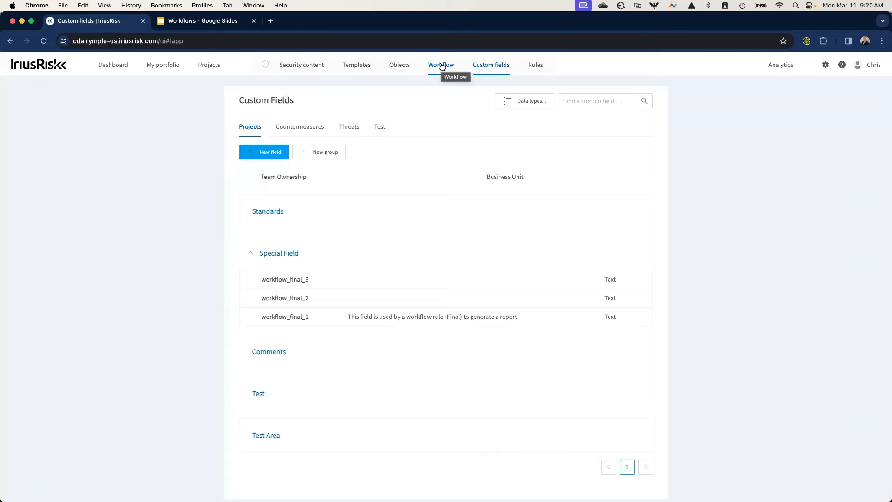
- Check the configured workflow states and return to the conditions and actions of the es Final 1 rule
click(441, 67)
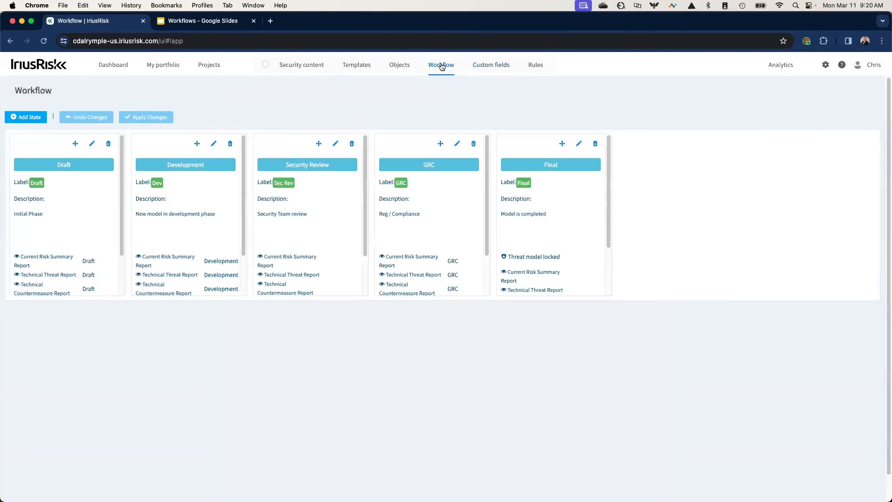
click(535, 66)
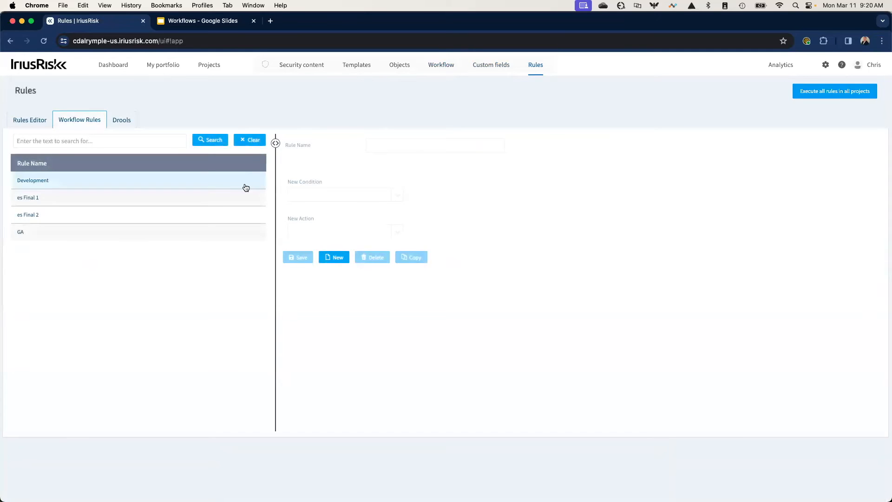
click(219, 206)
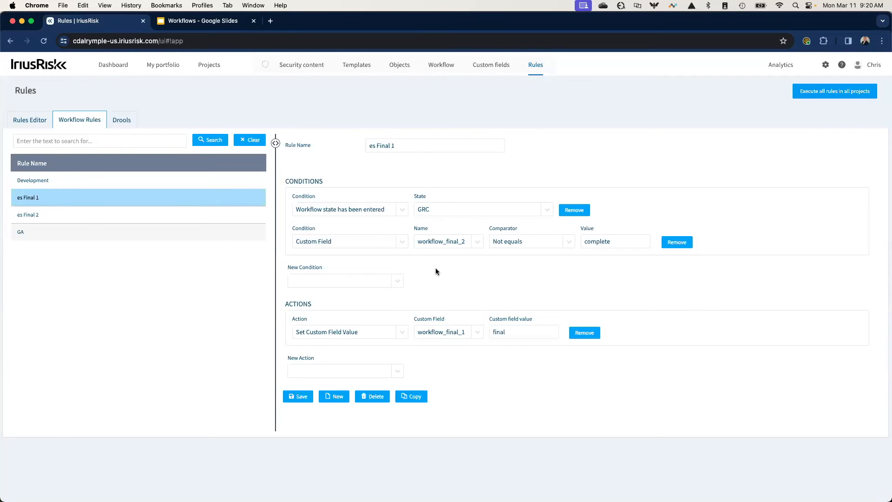
- Open the es Final Report rule from the custom Test2 library in the rules editor to examine its conditions and actions
click(44, 124)
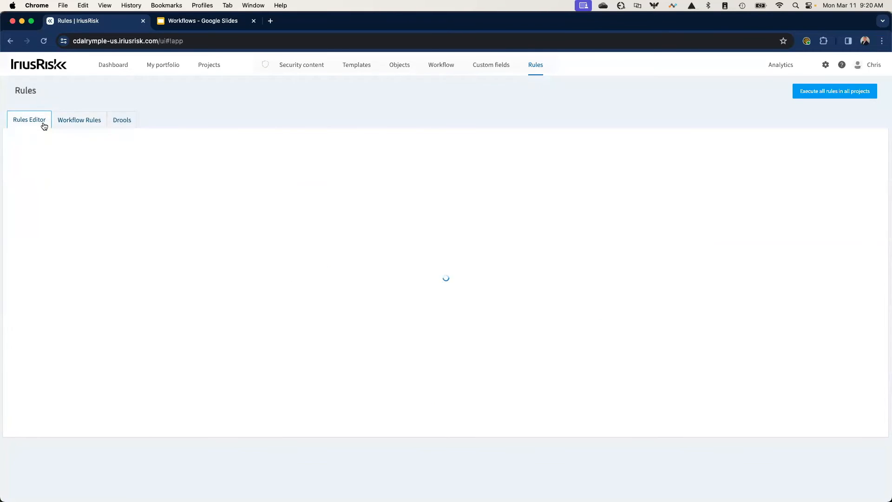
click(251, 144)
click(273, 141)
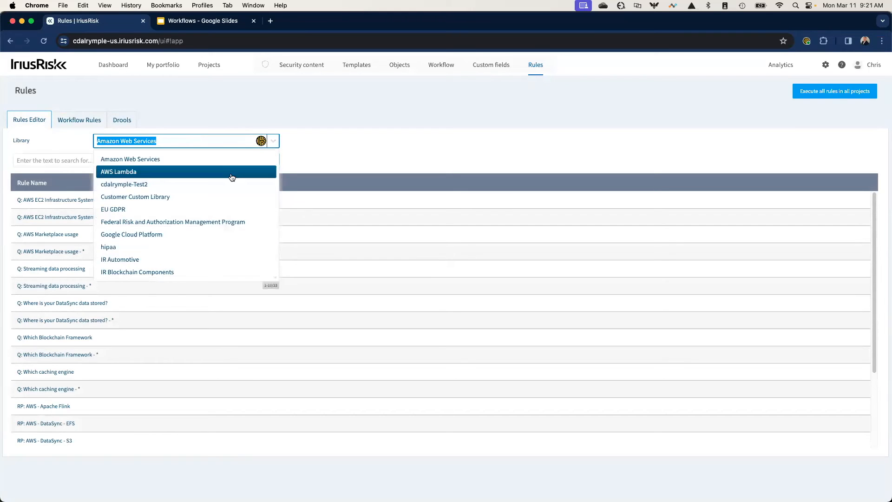
click(231, 186)
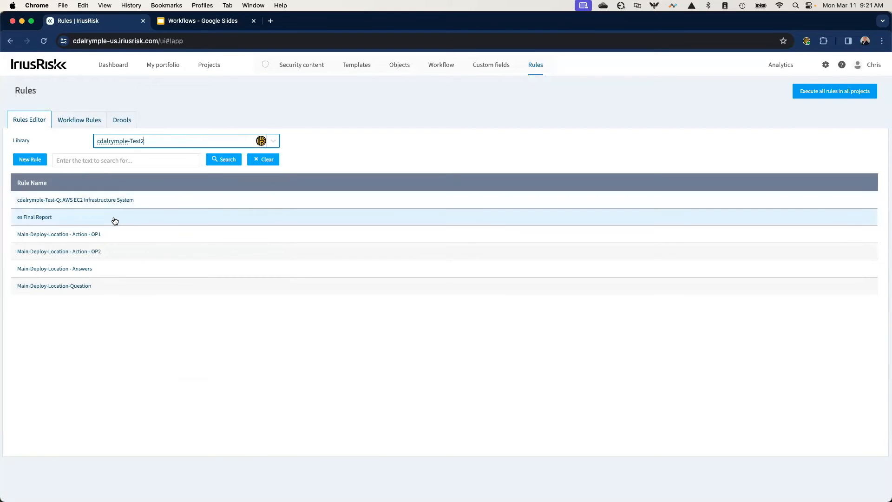
click(114, 221)
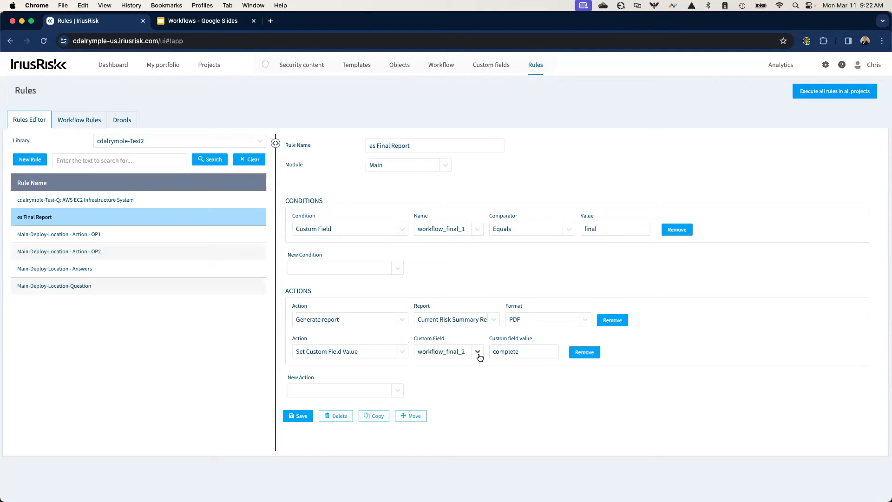
- Compare the es Final 2 and es Final 1 workflow rules with the es Final Report rule
click(90, 121)
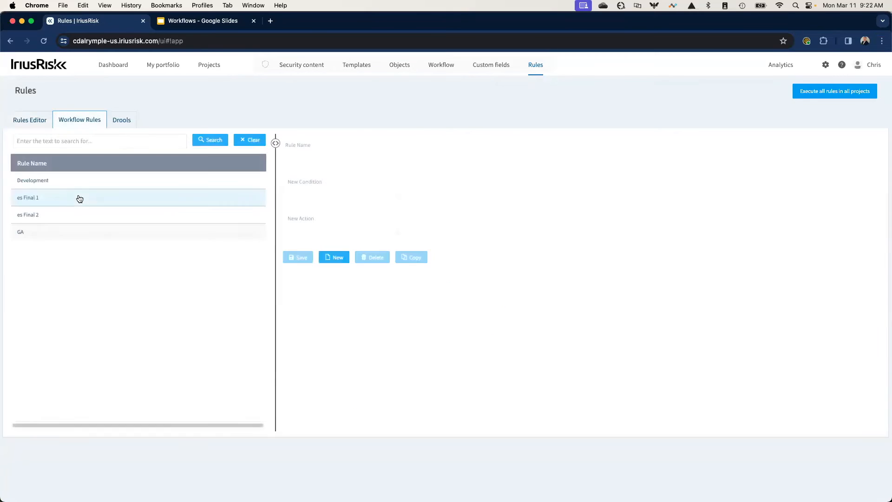
click(80, 220)
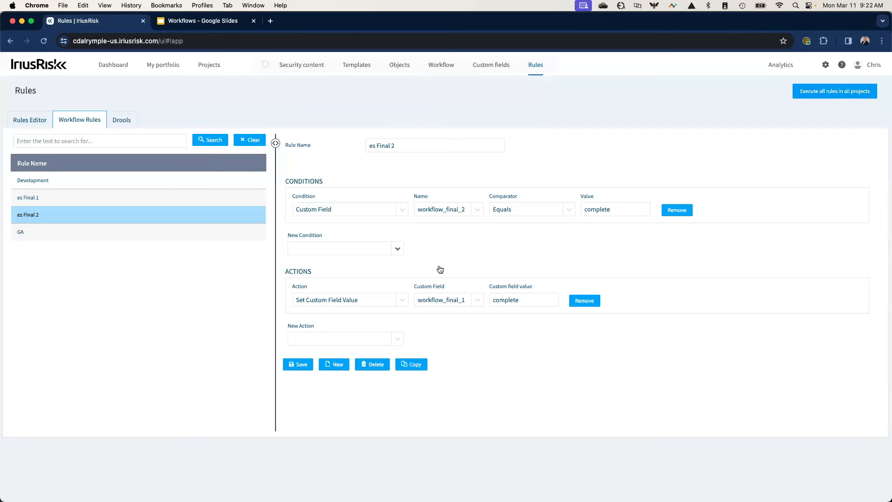
click(229, 196)
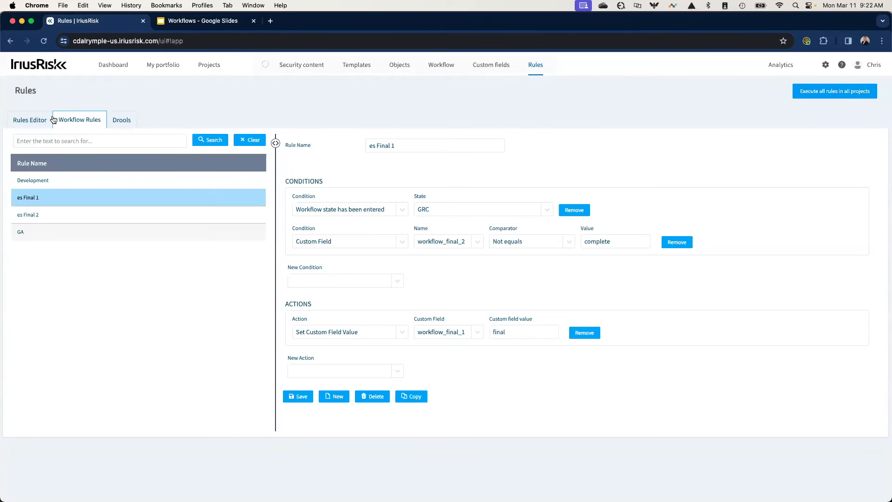
click(39, 120)
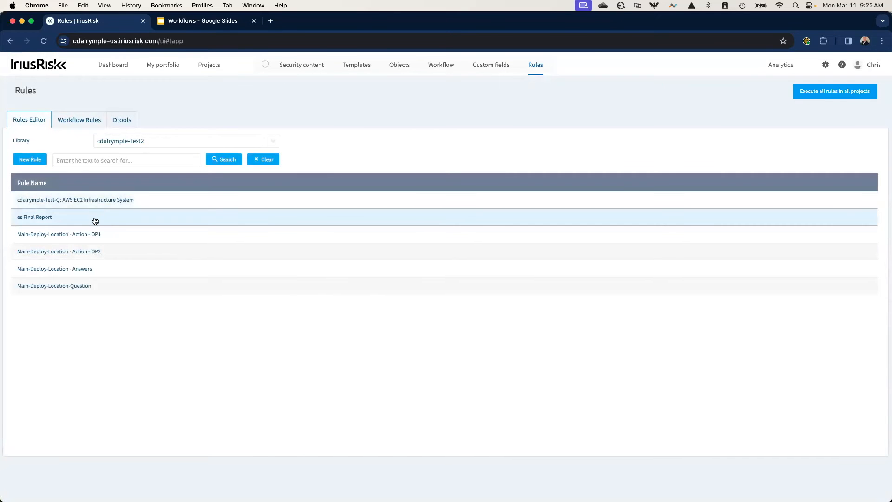
click(95, 221)
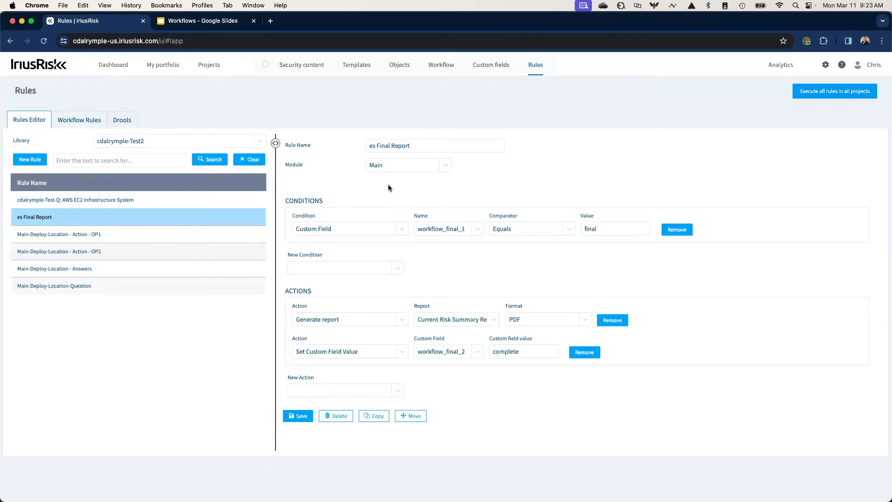
- Open the ir-demo-01 project from the list of all projects and show its diagram
mouse_move(211, 67)
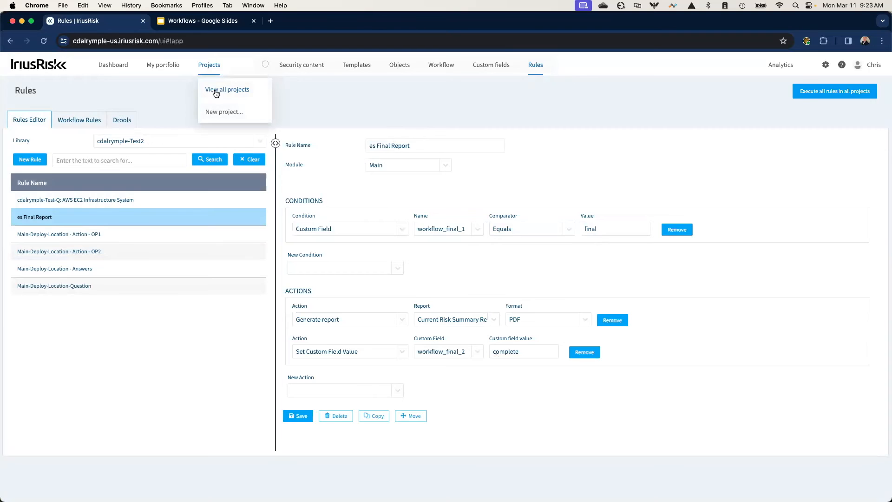
click(216, 92)
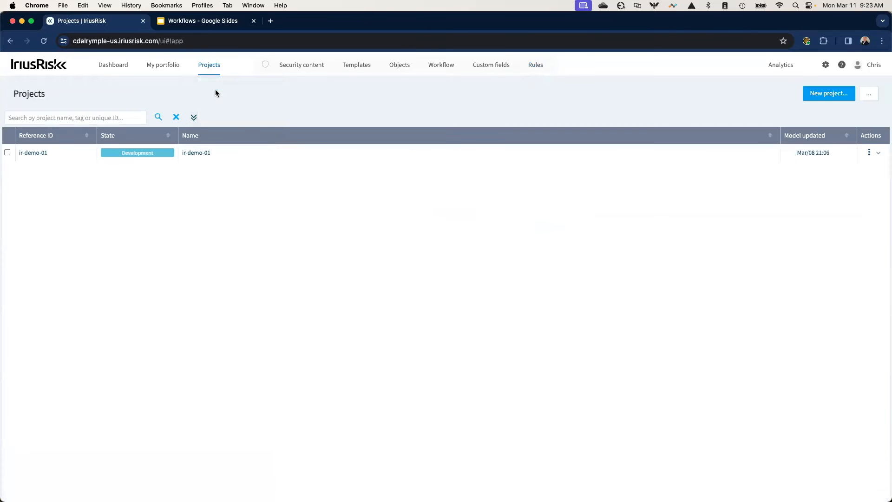
click(51, 156)
mouse_move(805, 144)
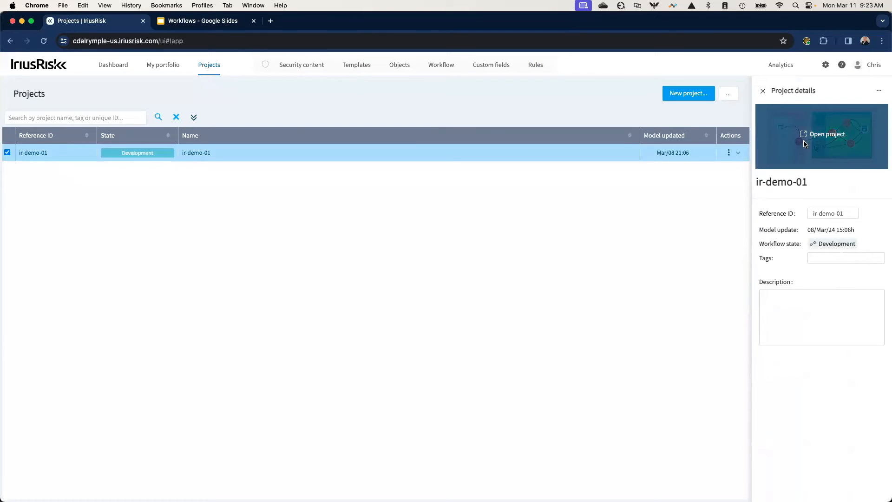
click(812, 134)
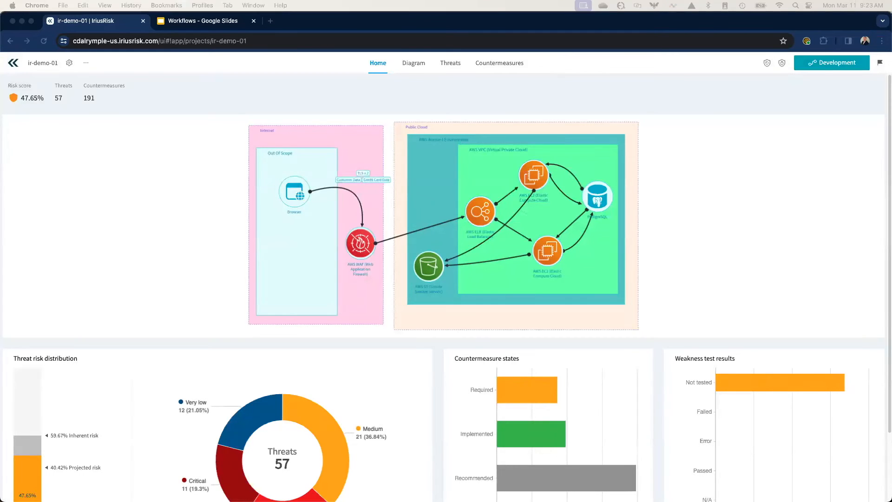
click(228, 230)
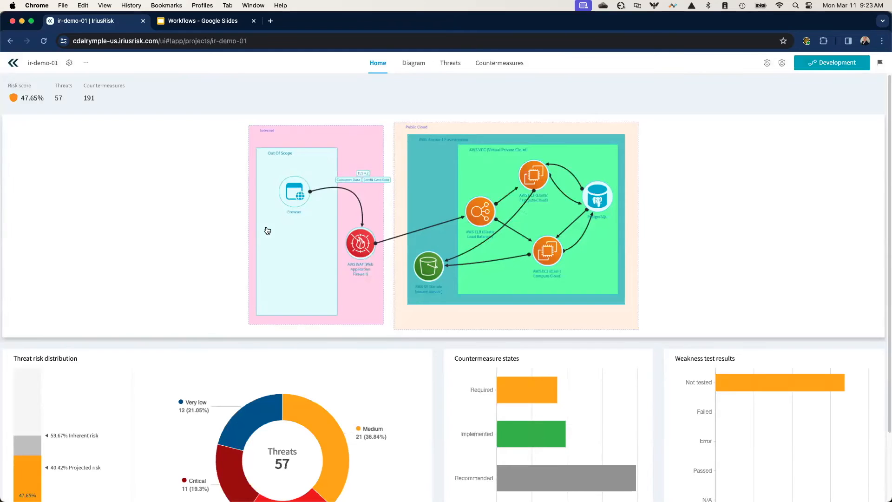
click(237, 226)
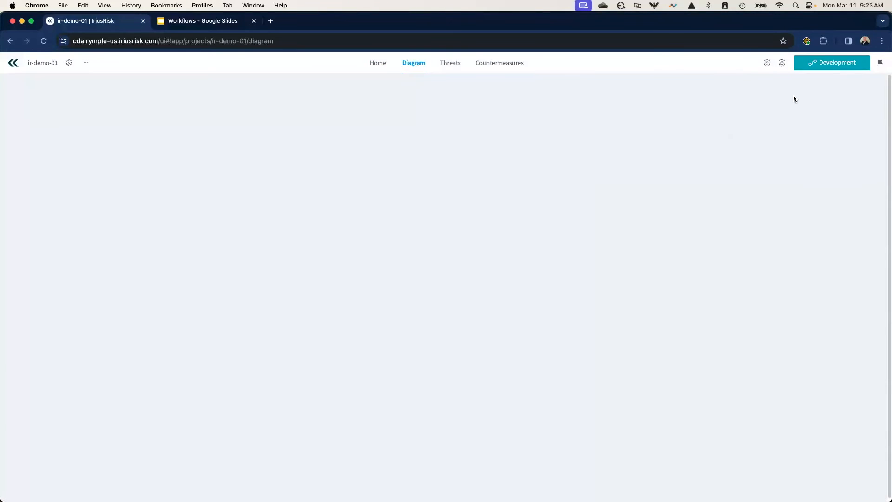
- Advance the project's workflow state to Security Review and on to GRC, and update the threat model
click(831, 67)
click(871, 64)
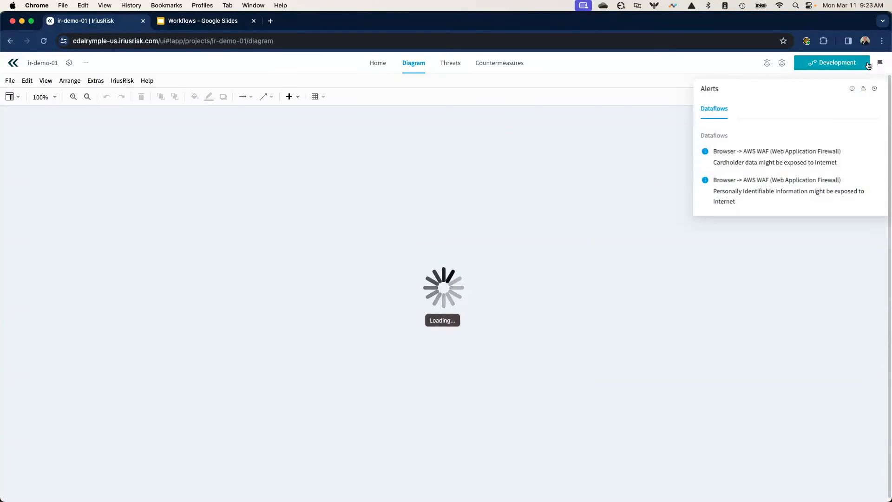
click(868, 65)
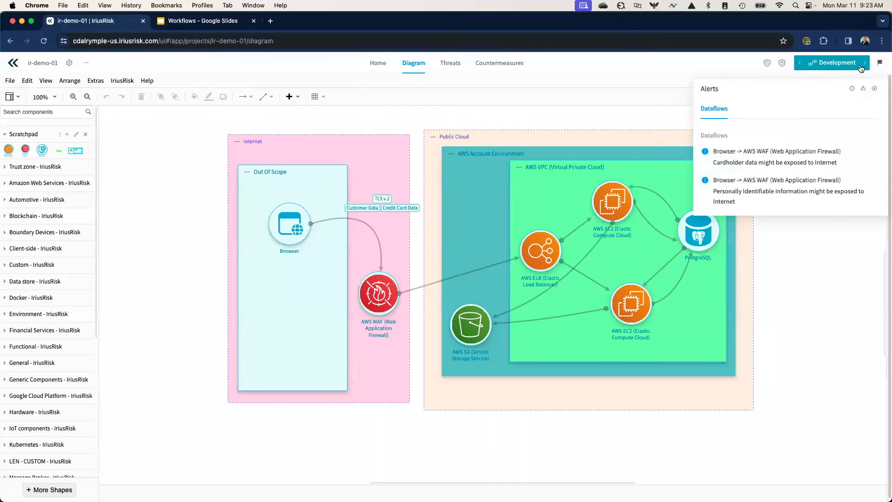
click(861, 65)
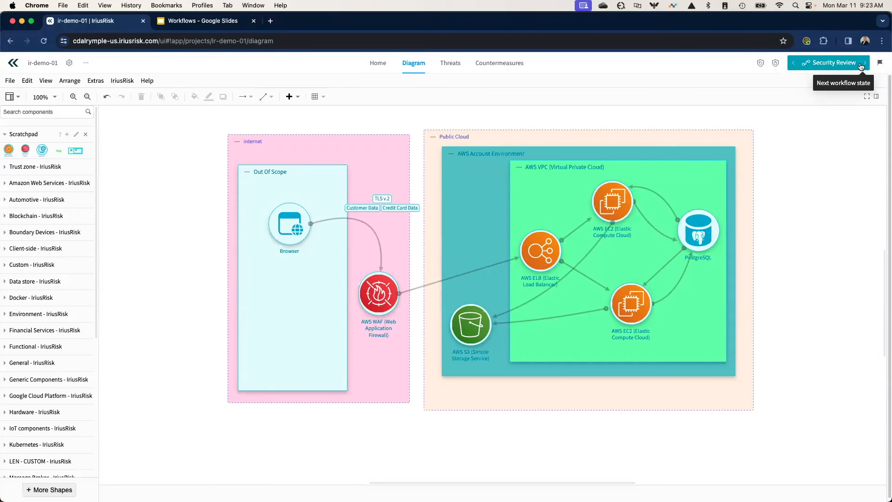
click(861, 65)
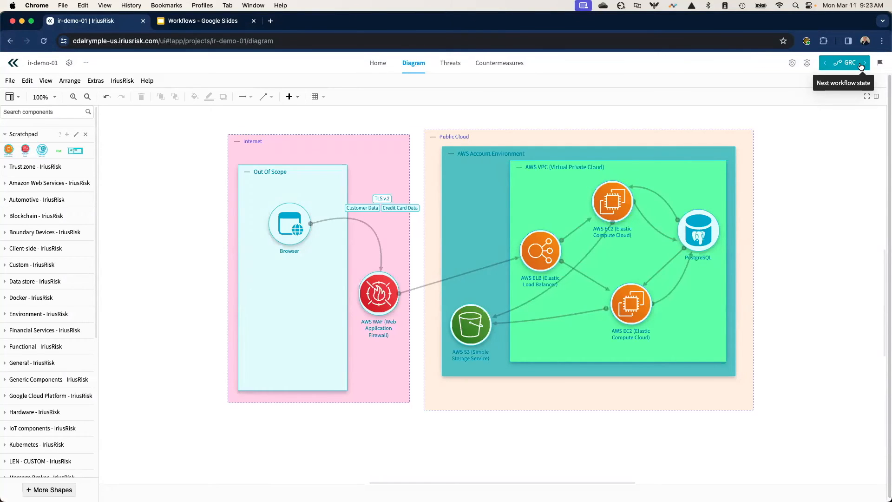
click(792, 64)
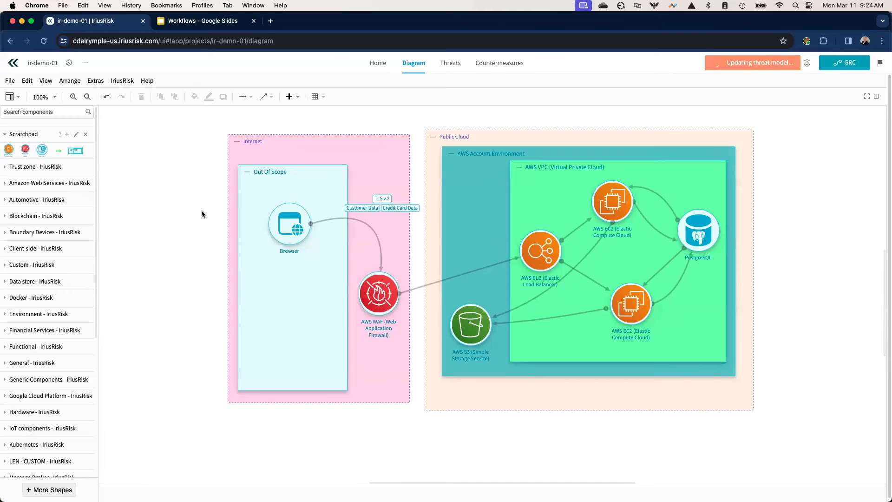
- Delete the Current Risk Summary Report dated 08/Mar 15:06 from the project reports and close the report list
click(89, 65)
click(96, 112)
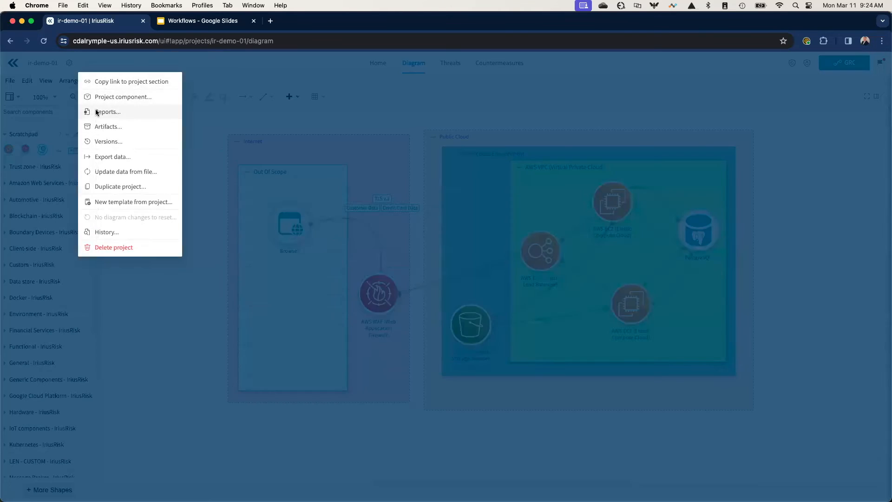
mouse_move(452, 306)
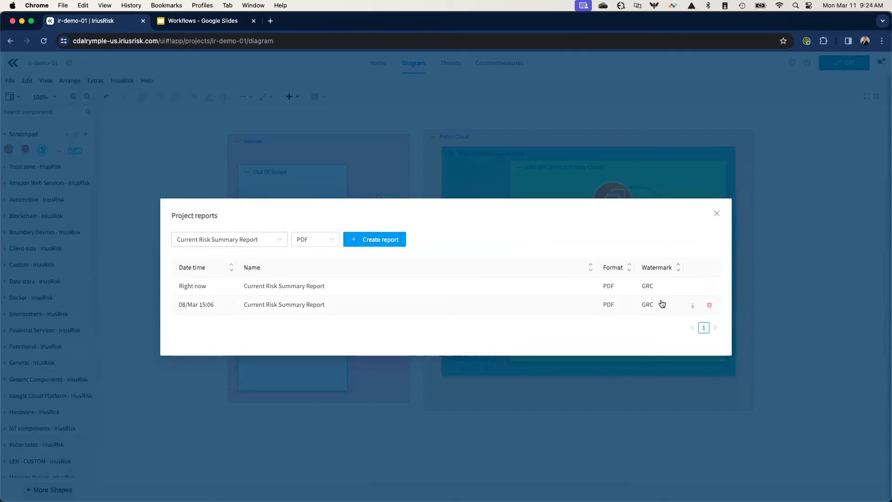
click(707, 306)
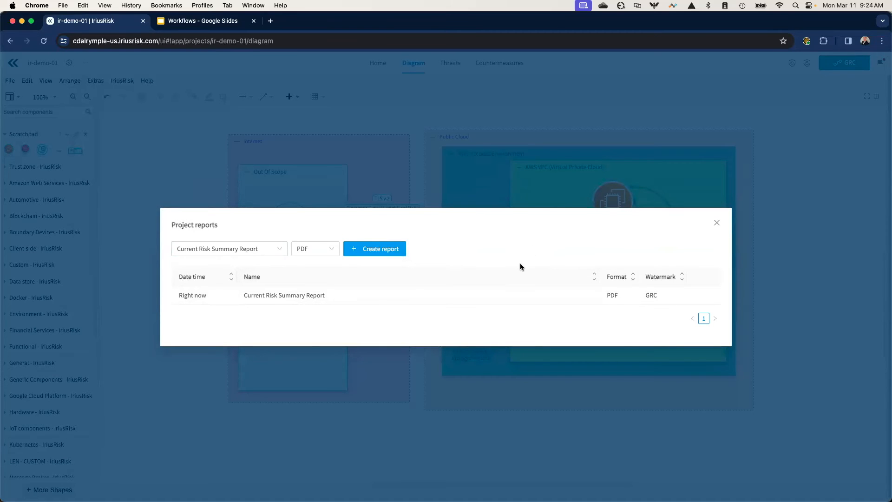
mouse_move(449, 299)
click(716, 227)
- Examine the workflow custom field values in the Special Field section of the project details
click(88, 65)
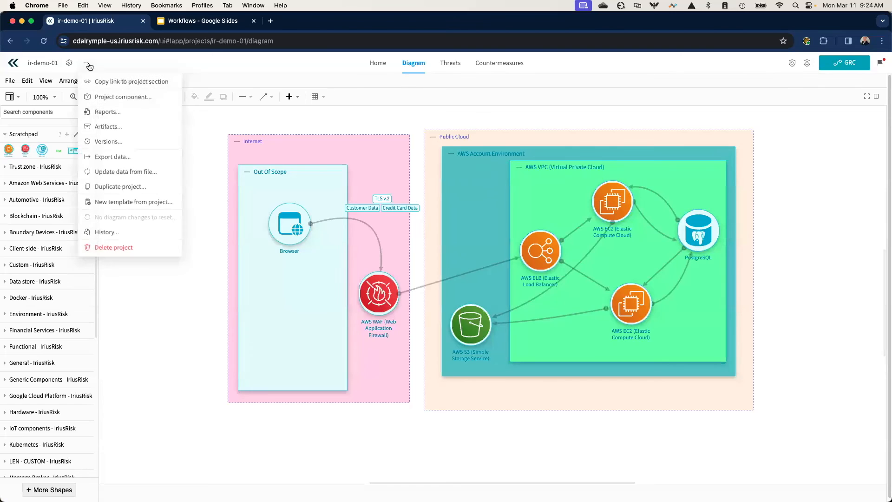
mouse_move(70, 66)
click(83, 81)
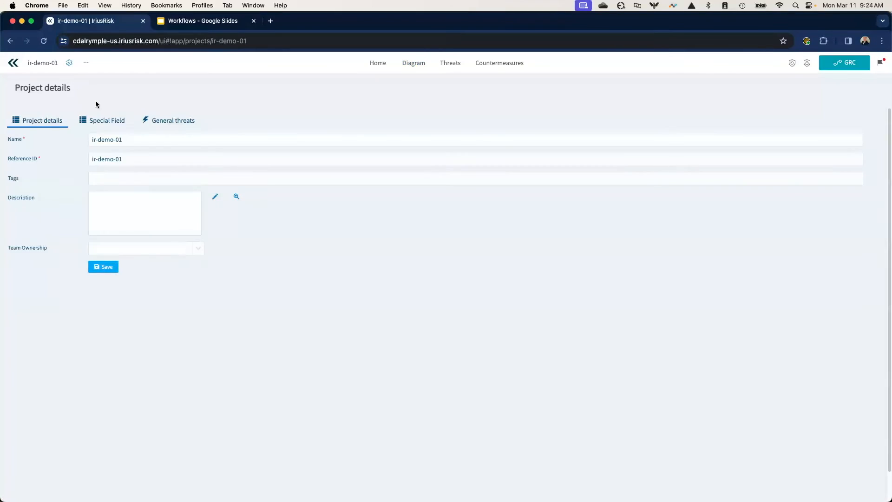
click(115, 121)
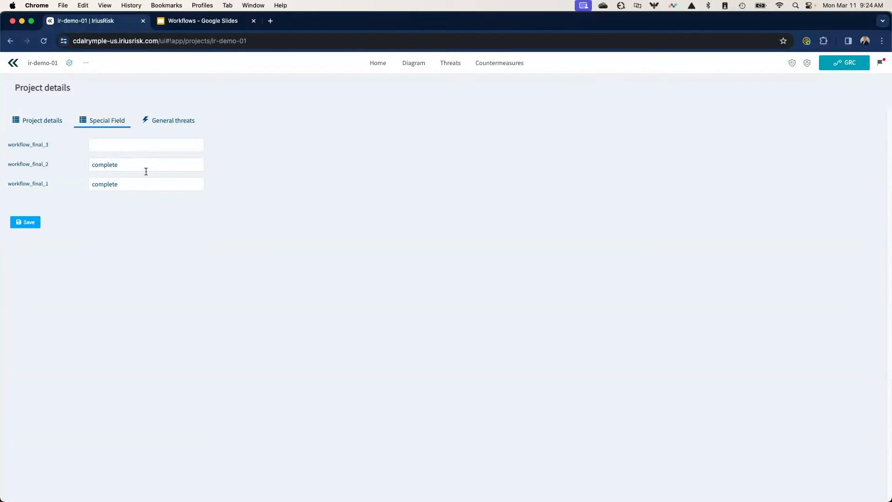
click(85, 64)
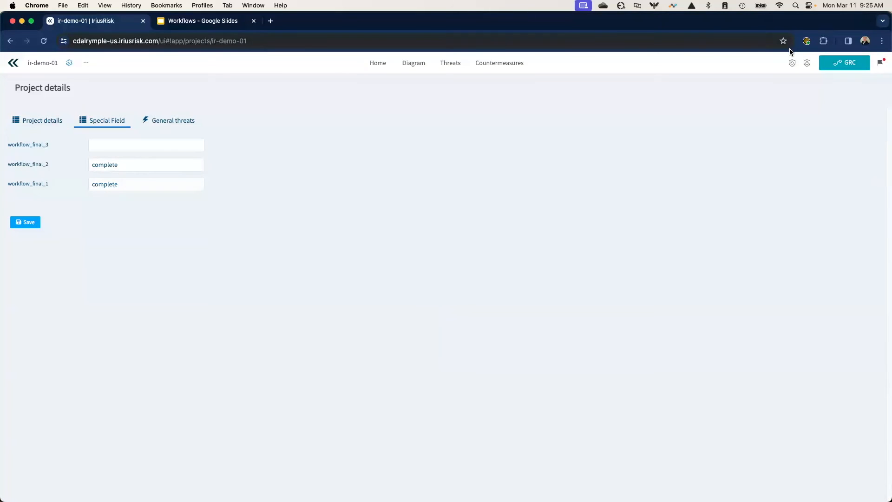
- Update the threat model, show the project diagram, check the list of project reports and close it
click(793, 64)
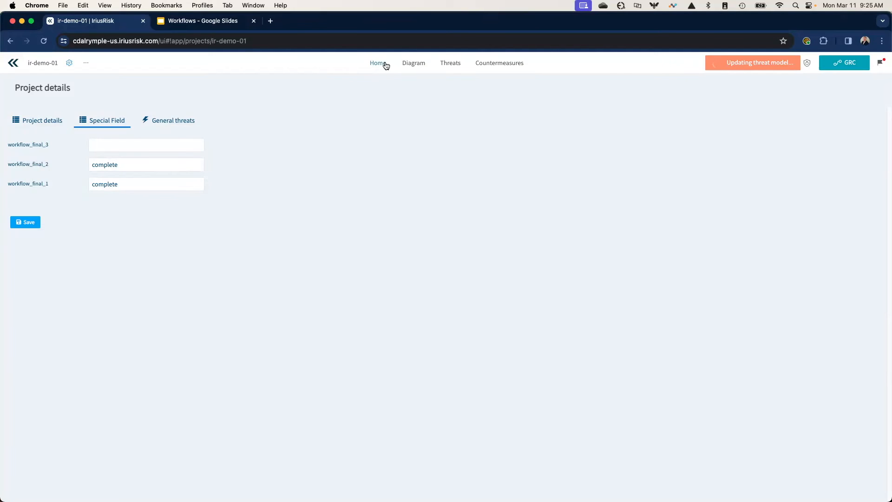
click(410, 64)
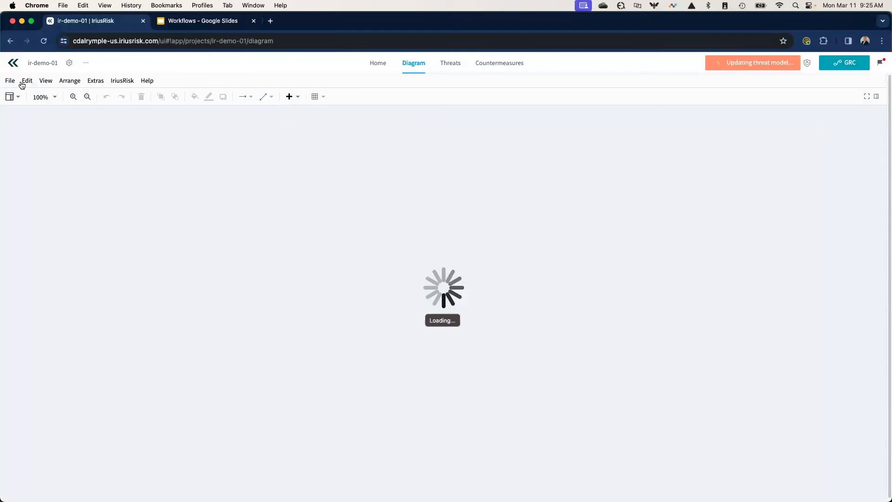
click(70, 63)
click(86, 63)
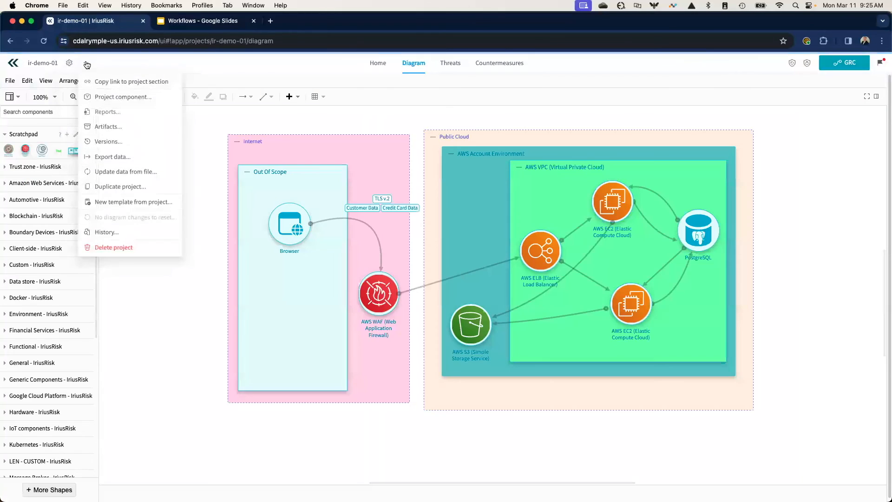
click(97, 113)
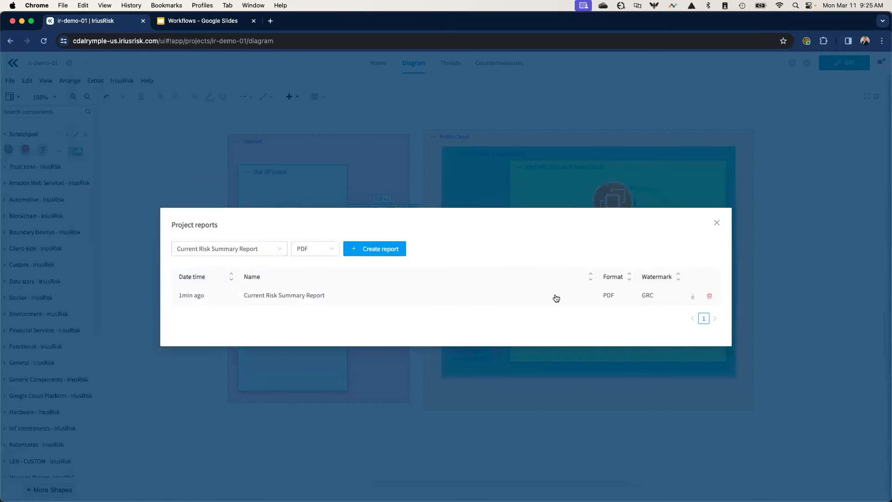
click(718, 224)
- Return the project's workflow state to Security Review and show the Special Field section of the project details
click(831, 62)
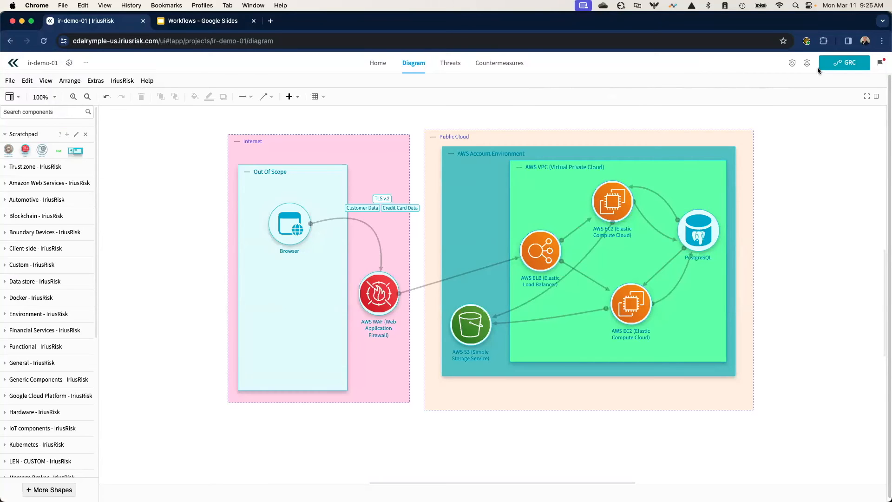
click(829, 64)
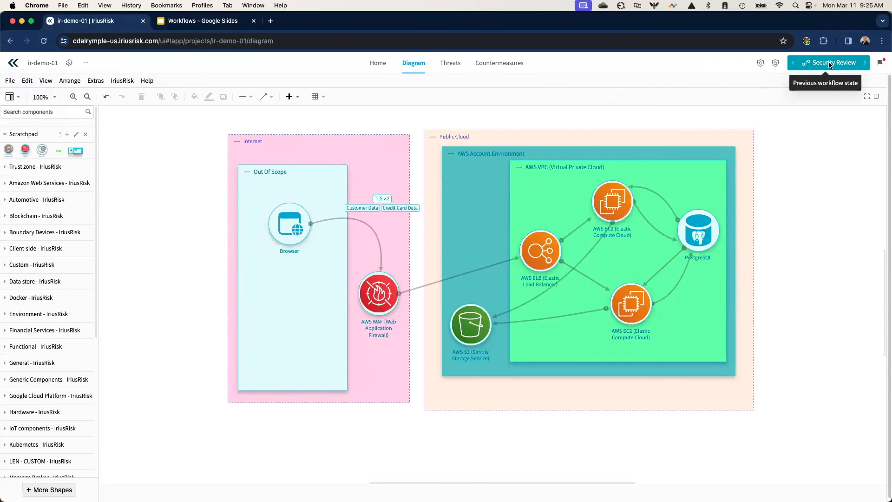
click(91, 67)
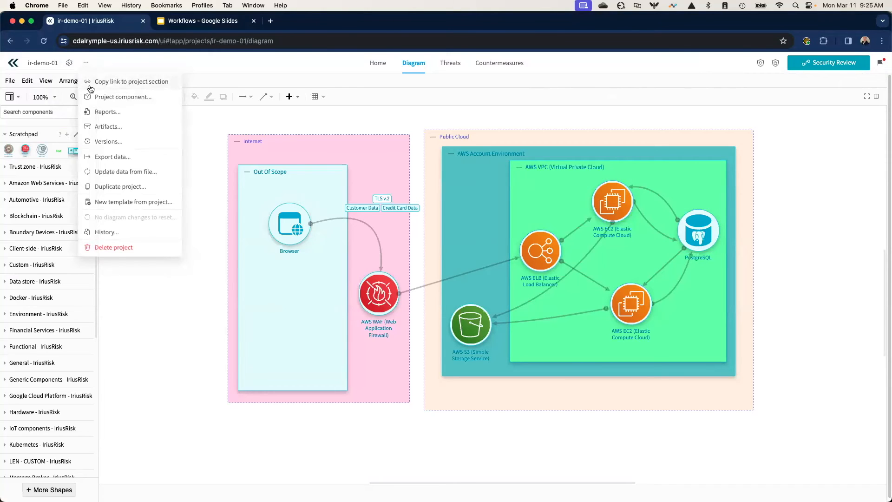
click(69, 63)
click(78, 84)
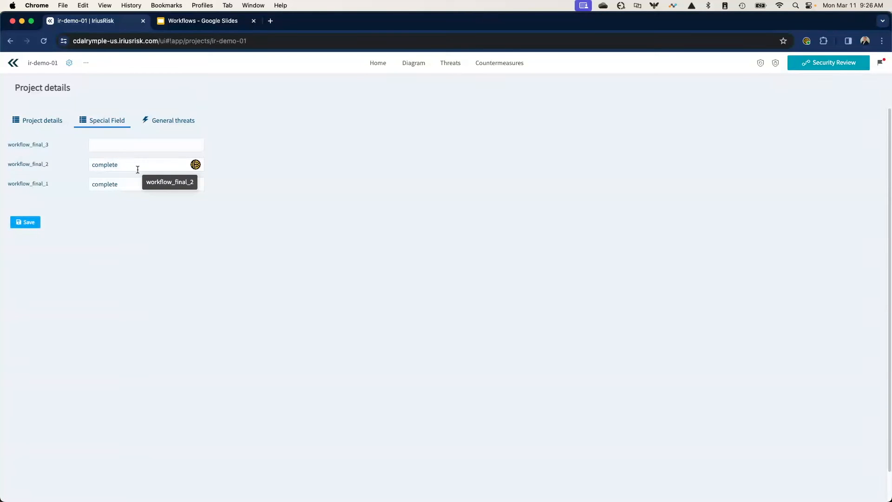
- Review the GRC workflow state's enabled reports and watermark texts, and leave its settings without saving
click(13, 64)
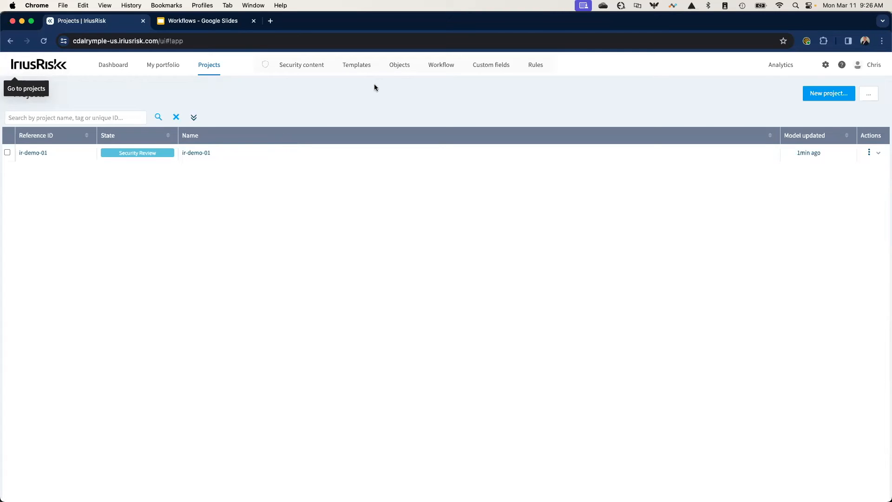
click(452, 69)
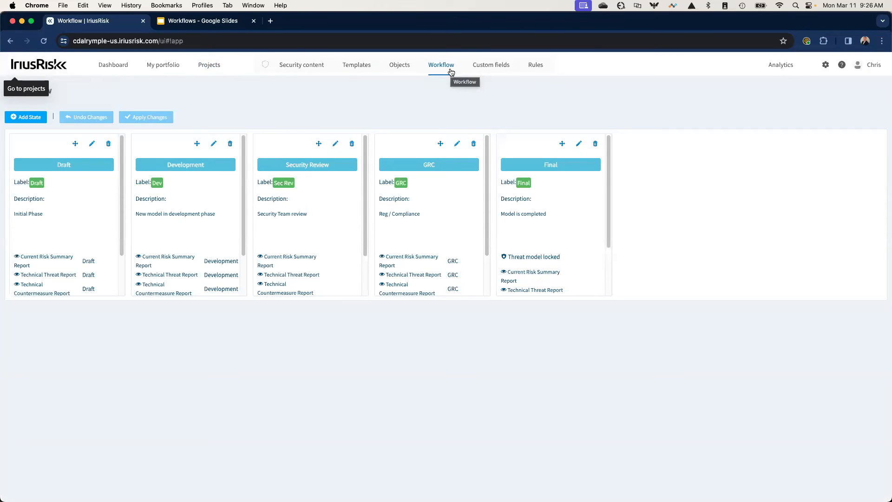
click(457, 143)
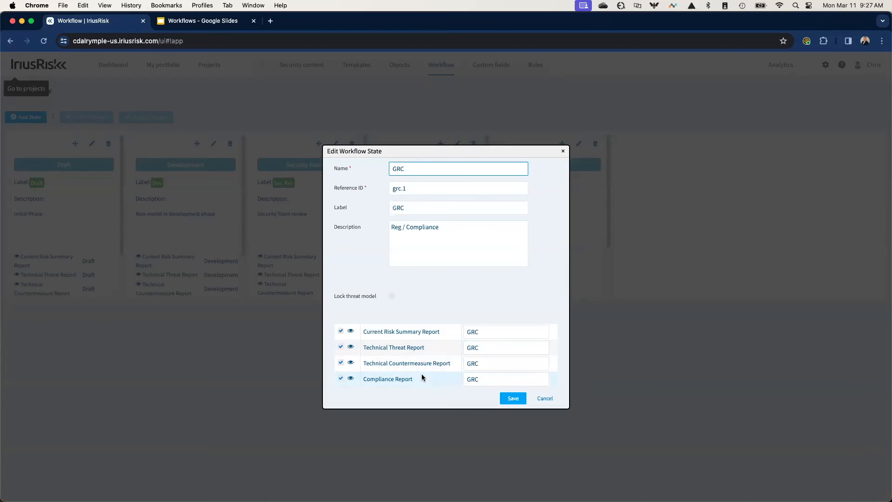
click(483, 347)
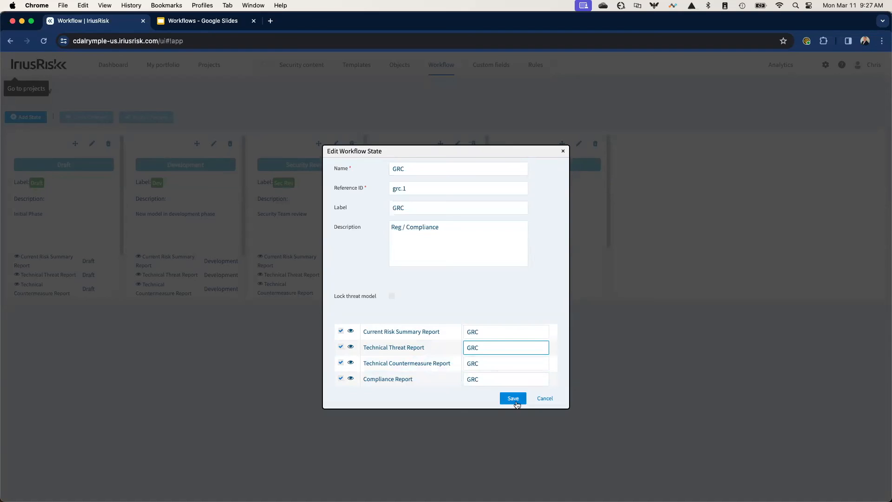
click(549, 399)
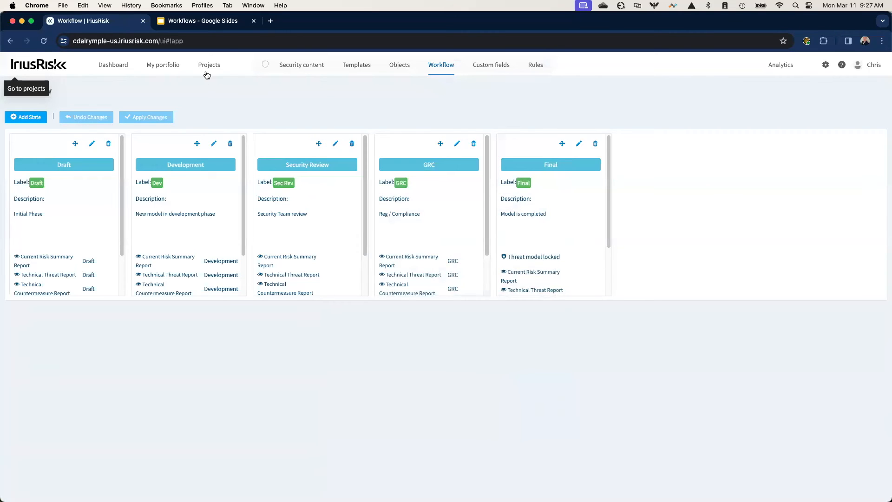
- Open the ir-demo-01 project's overview from the list of all projects
mouse_move(207, 75)
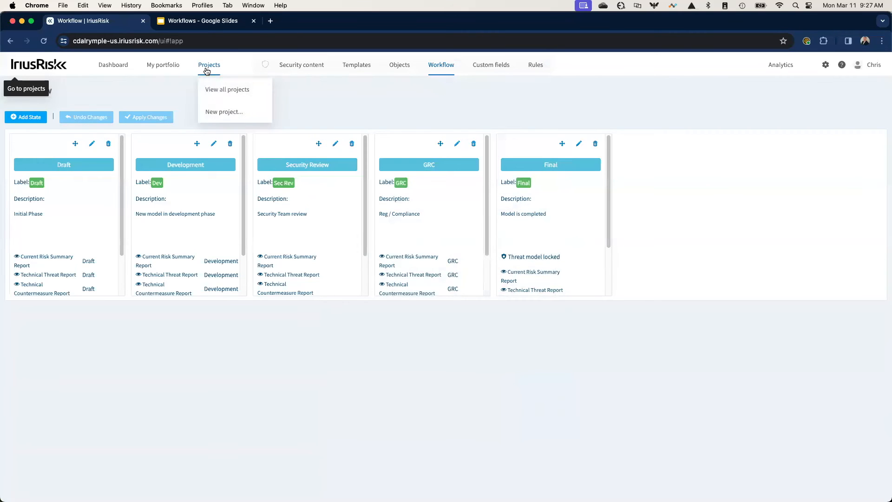
click(223, 91)
click(74, 155)
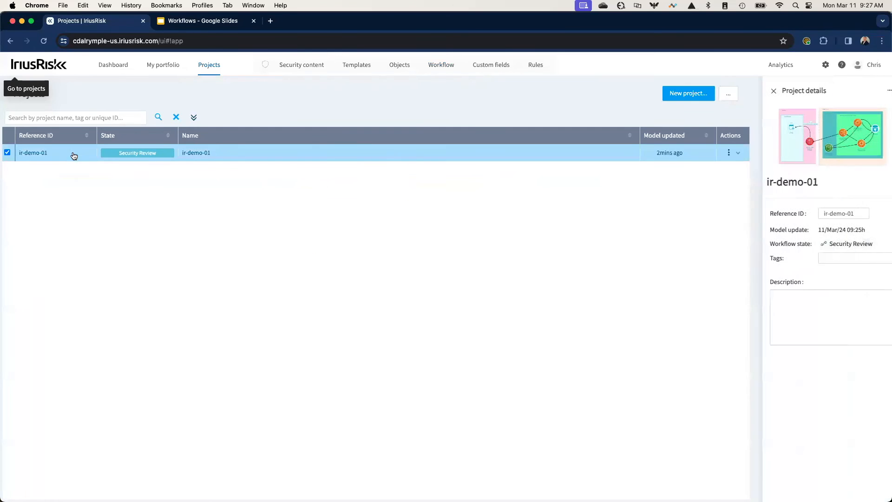
click(816, 136)
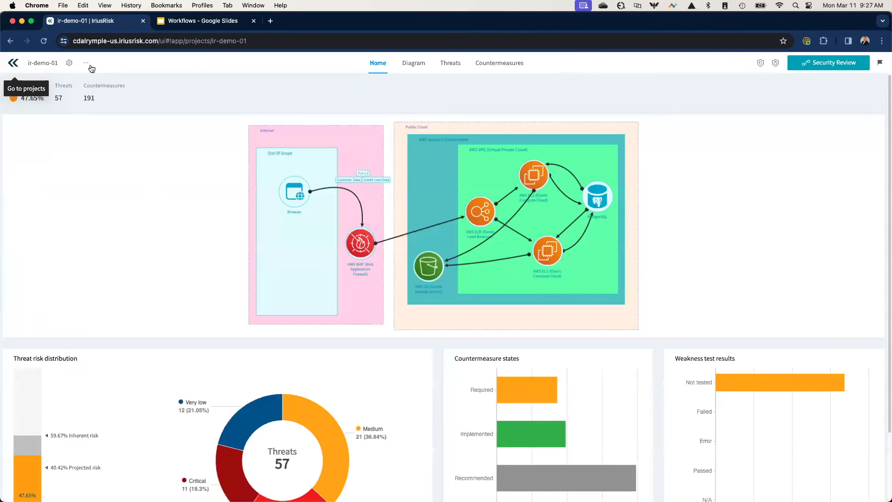
- Download the Current Risk Summary Report PDF with the GRC watermark from the project reports
click(86, 64)
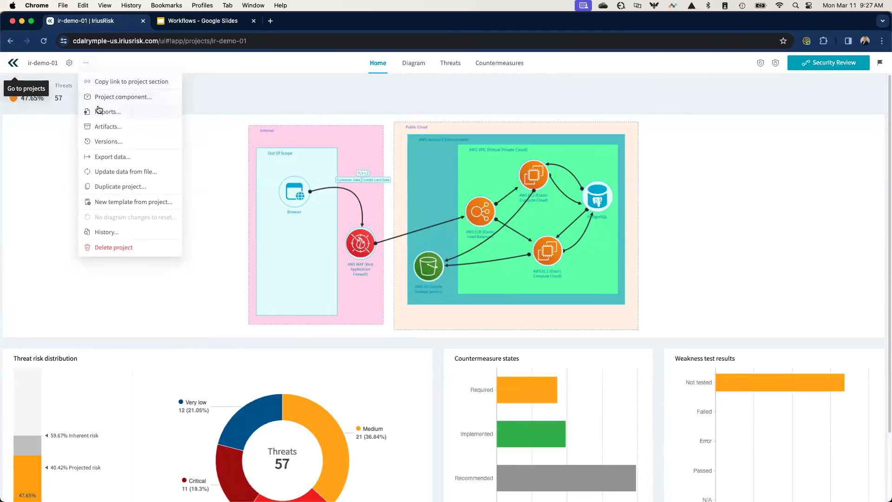
click(110, 116)
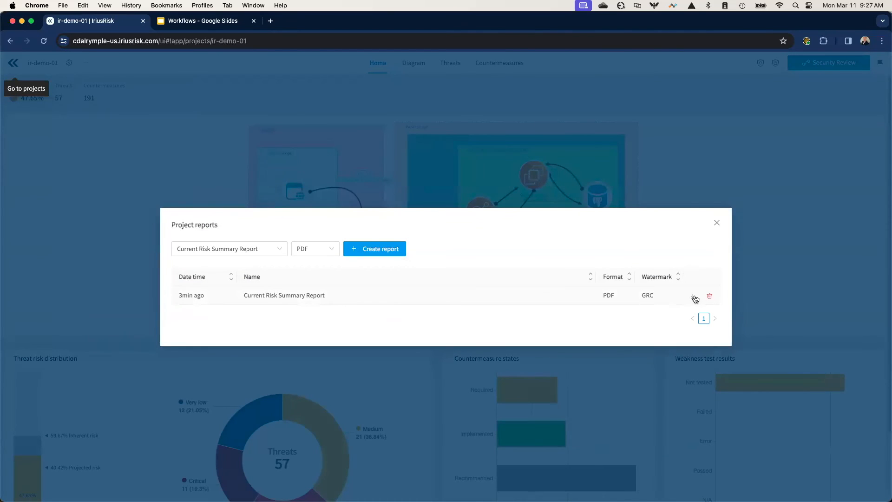
click(695, 299)
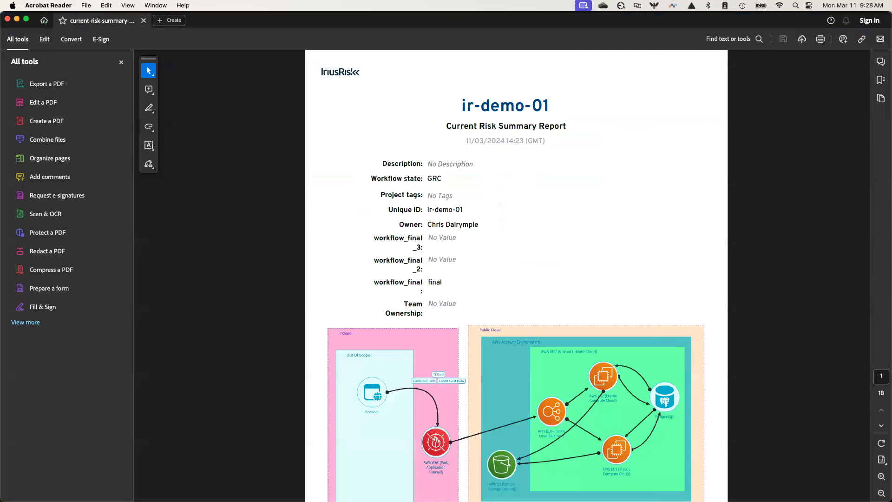
- Examine the watermark, table of contents, risk summary, architecture, diagrams and current risks in the downloaded report in Acrobat Reader
scroll(404, 300, down, 1)
scroll(403, 299, down, 15)
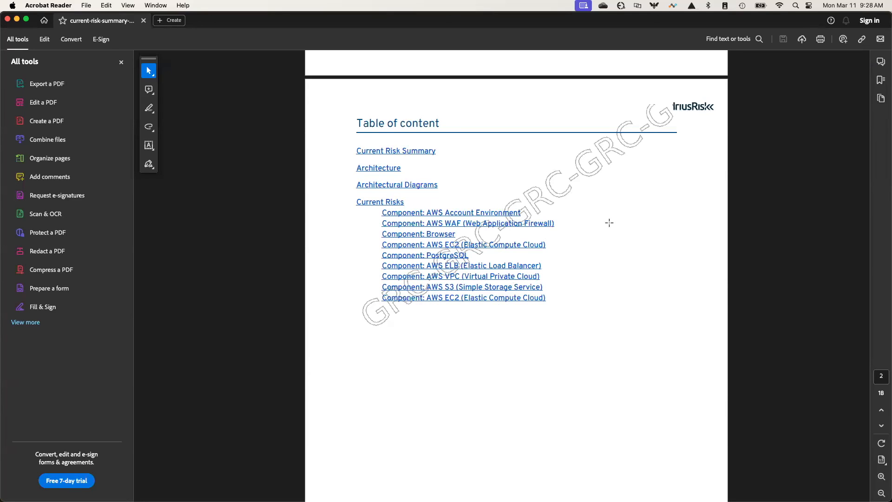
scroll(586, 264, down, 5)
scroll(586, 263, down, 10)
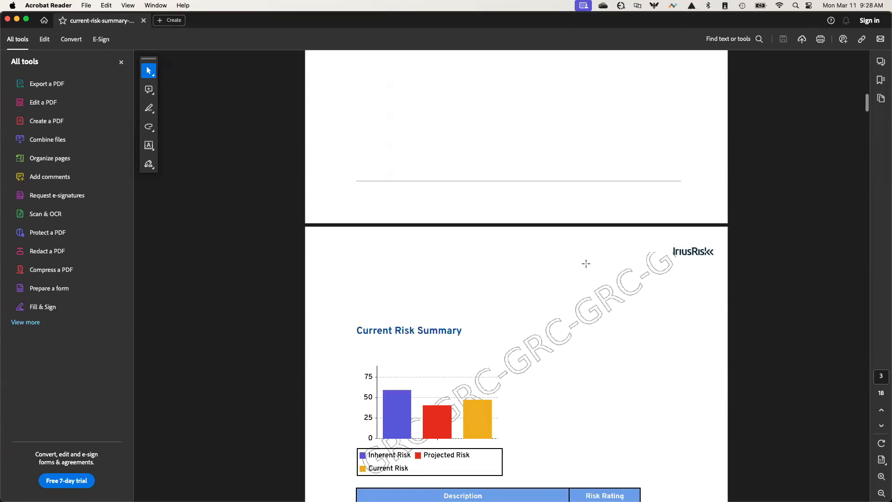
scroll(585, 263, down, 10)
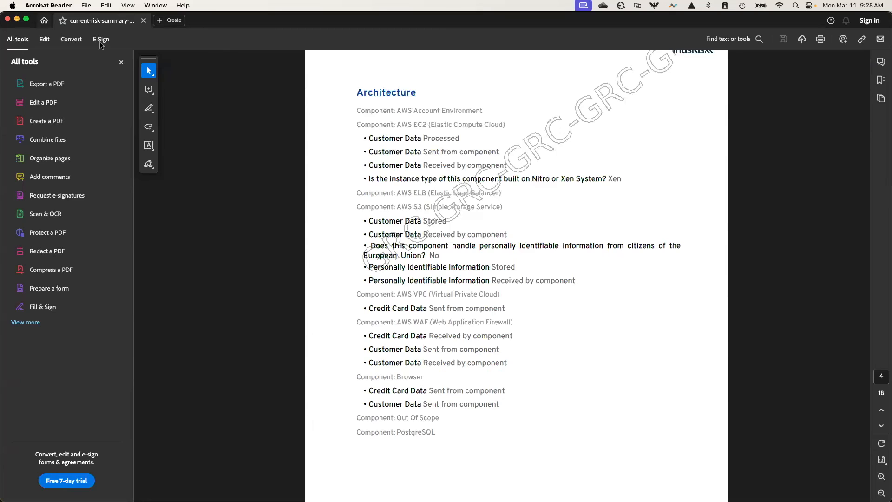
scroll(601, 165, up, 1)
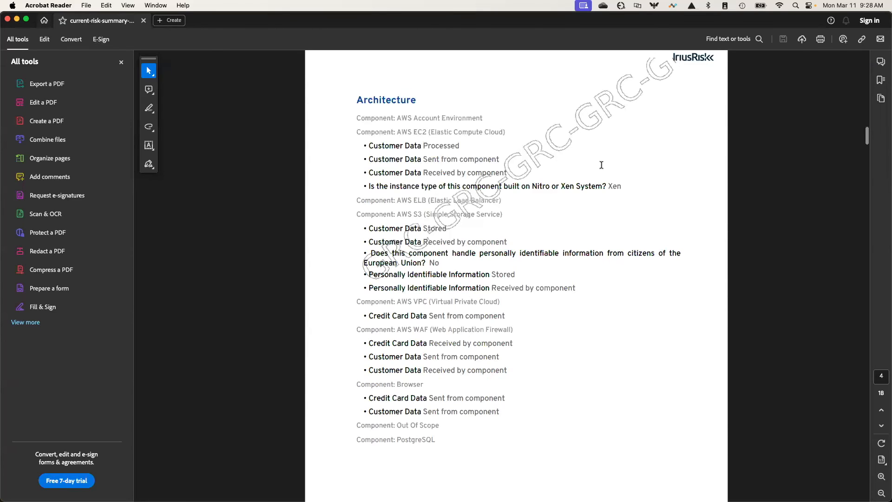
scroll(601, 165, down, 5)
scroll(601, 165, down, 20)
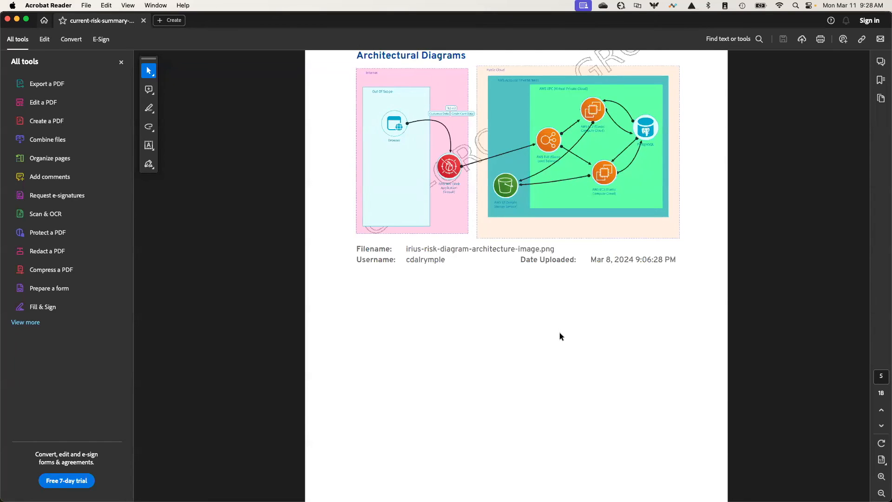
scroll(559, 334, down, 4)
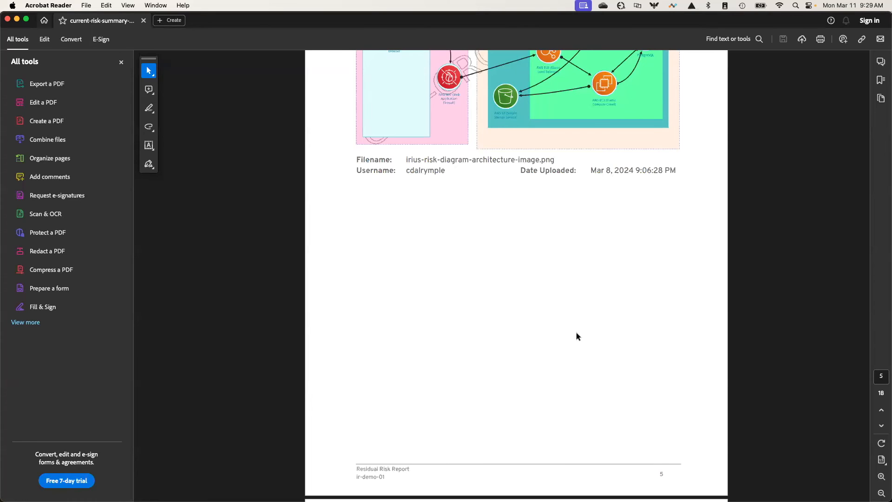
scroll(577, 339, up, 10)
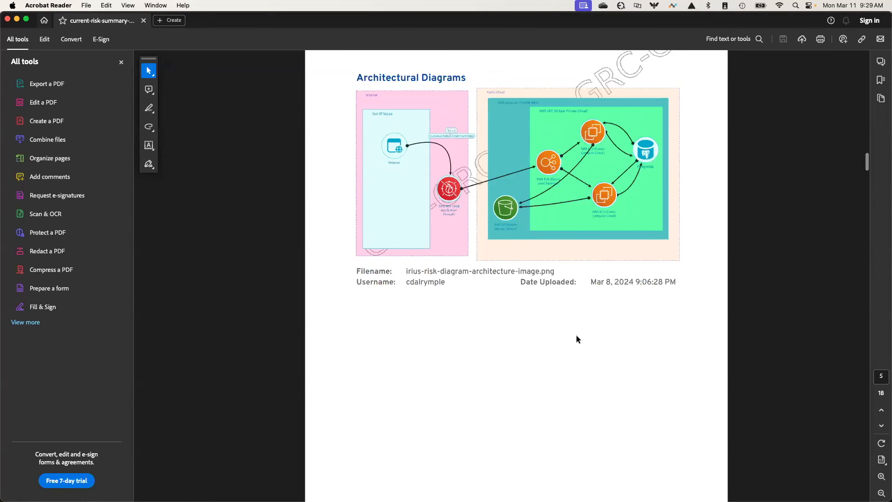
scroll(574, 332, up, 5)
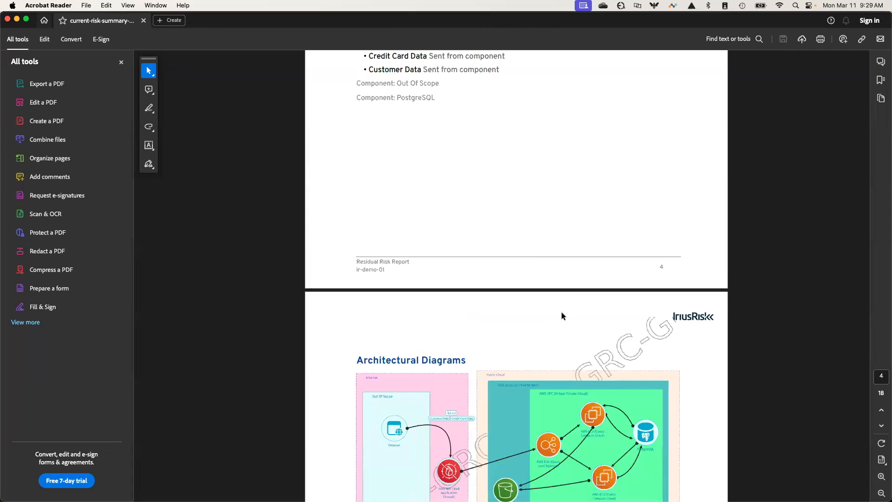
scroll(522, 259, up, 2)
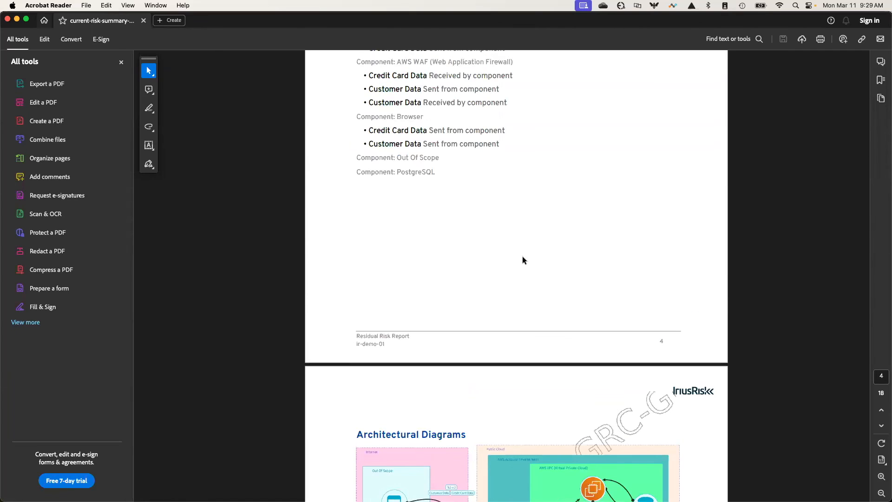
scroll(522, 256, down, 5)
scroll(523, 257, down, 12)
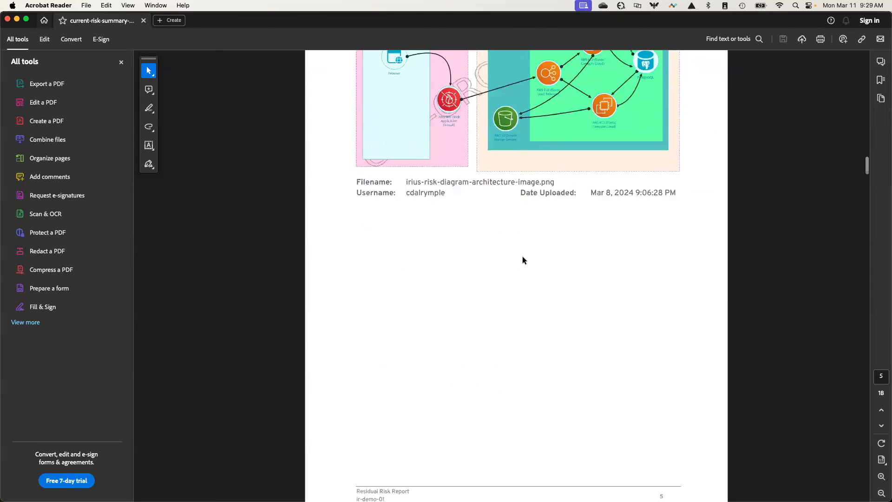
scroll(522, 258, down, 14)
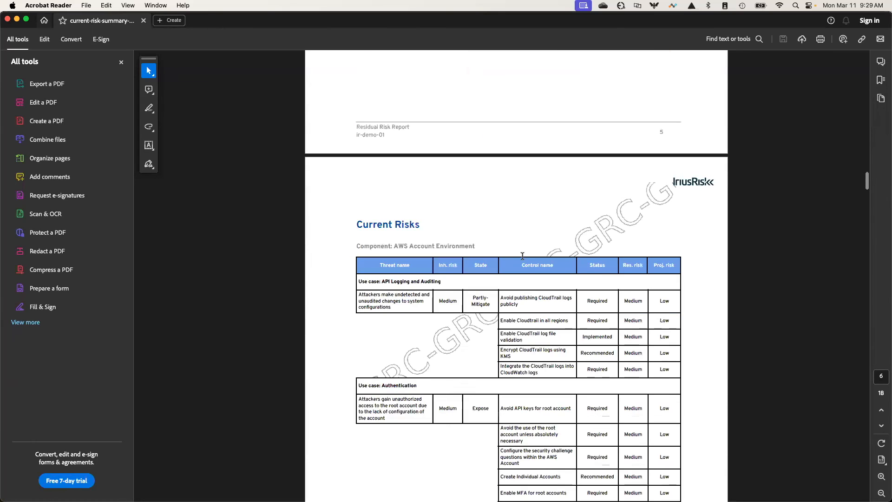
scroll(522, 255, down, 4)
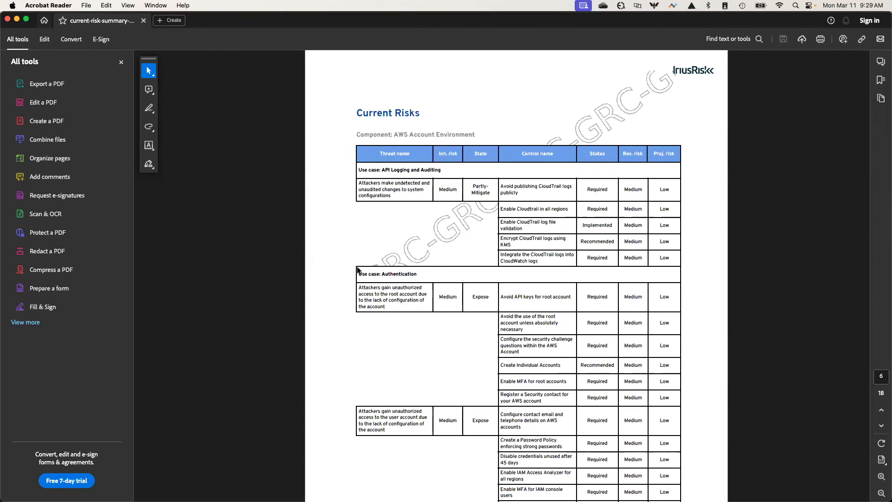
- Minimise the PDF report window to return to IriusRisk in Chrome, and close the project reports list
click(16, 19)
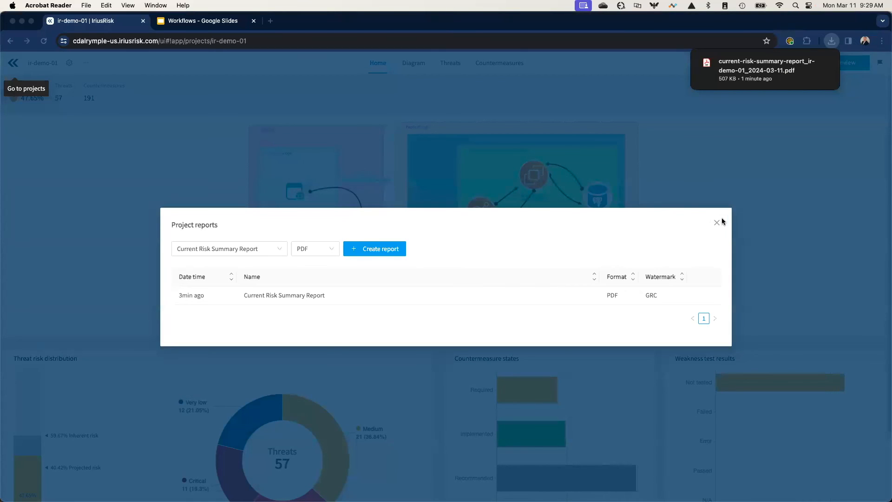
click(718, 225)
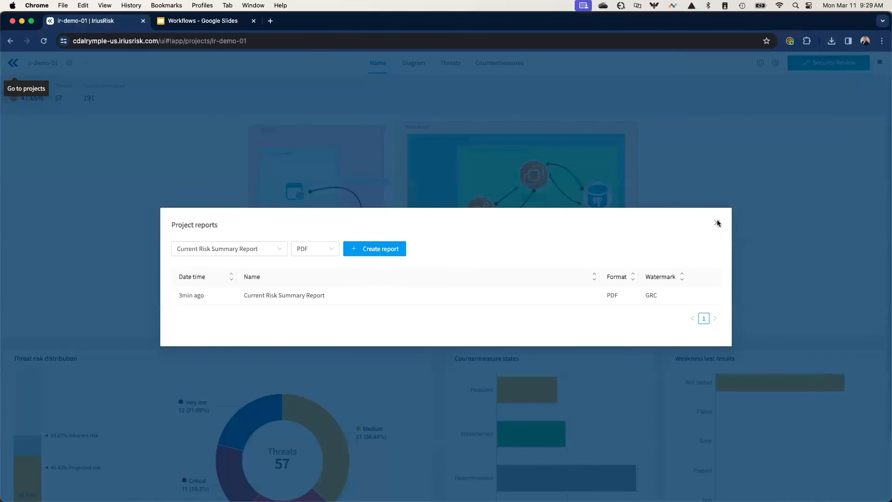
click(718, 224)
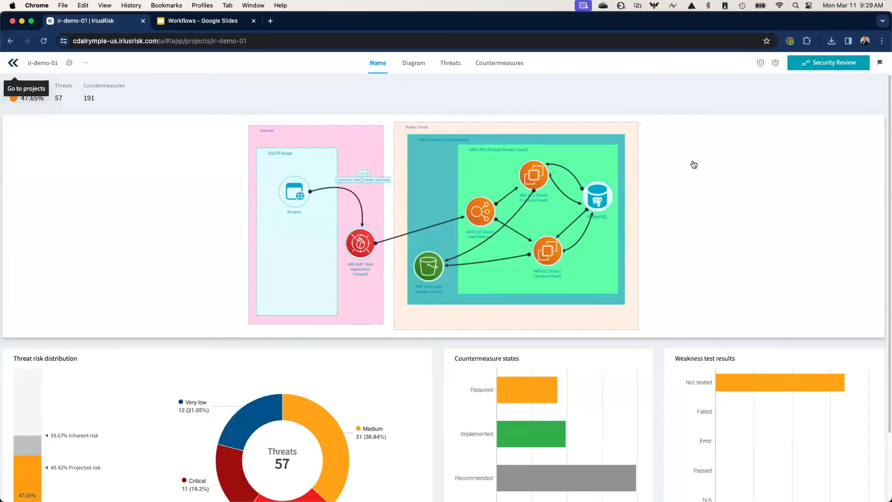